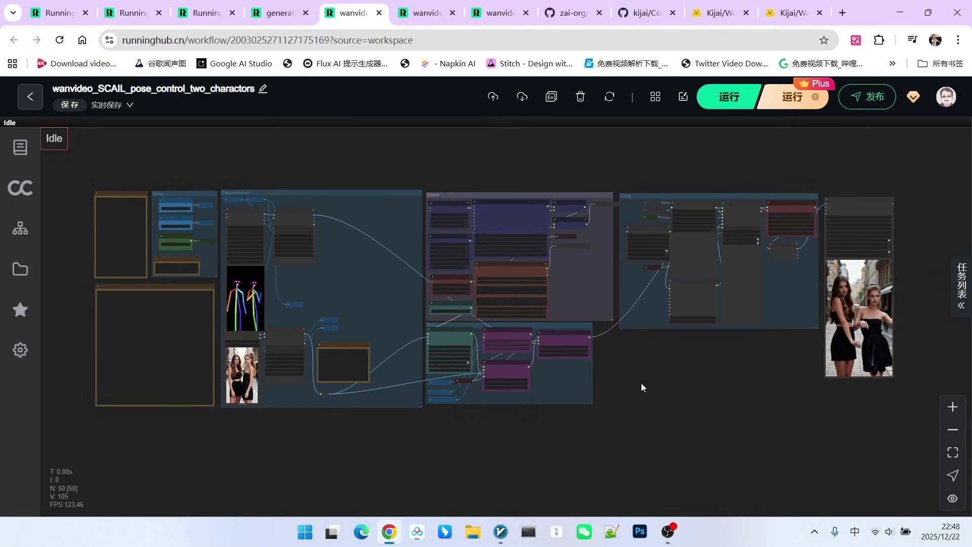
scroll(638, 369, "up", 1)
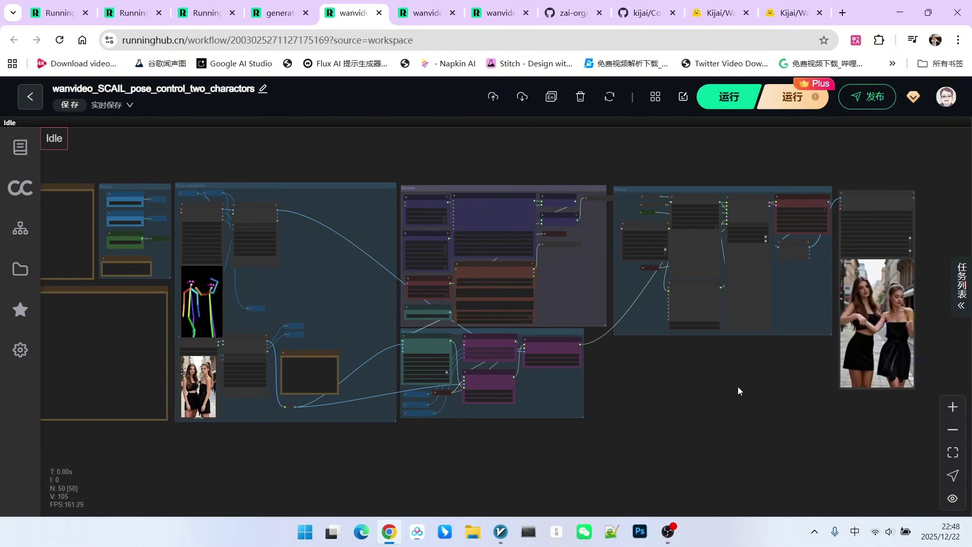
Step: Pan around the current SCAIL workflow toward its reference image area
left_click_drag(288, 301, 320, 286)
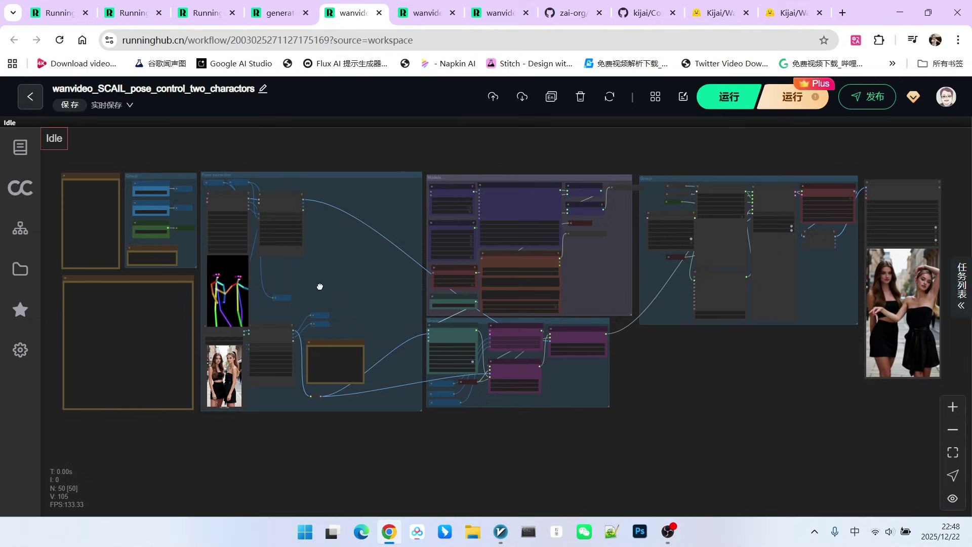
scroll(316, 270, "up", 2)
scroll(311, 266, "up", 2)
scroll(309, 268, "up", 2)
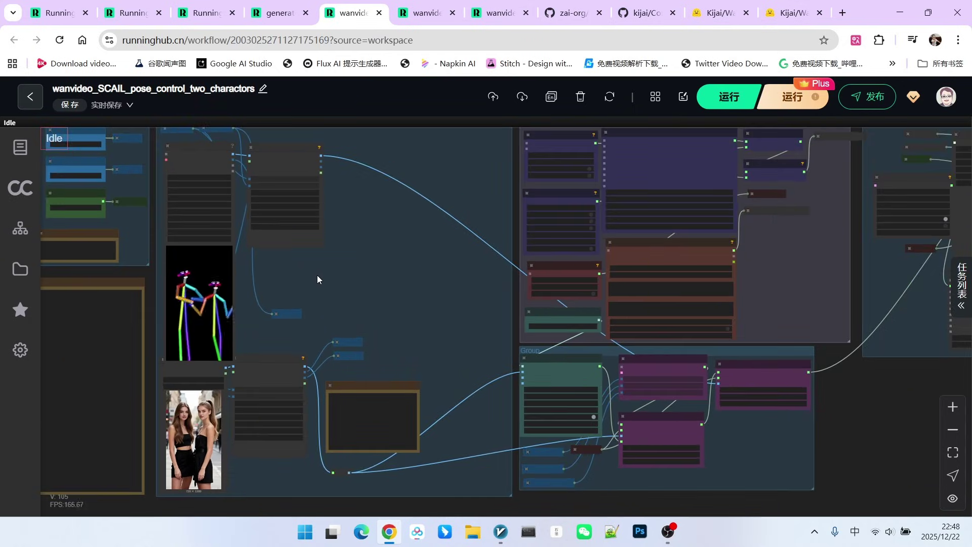
scroll(316, 279, "up", 2)
left_click_drag(398, 259, 318, 351)
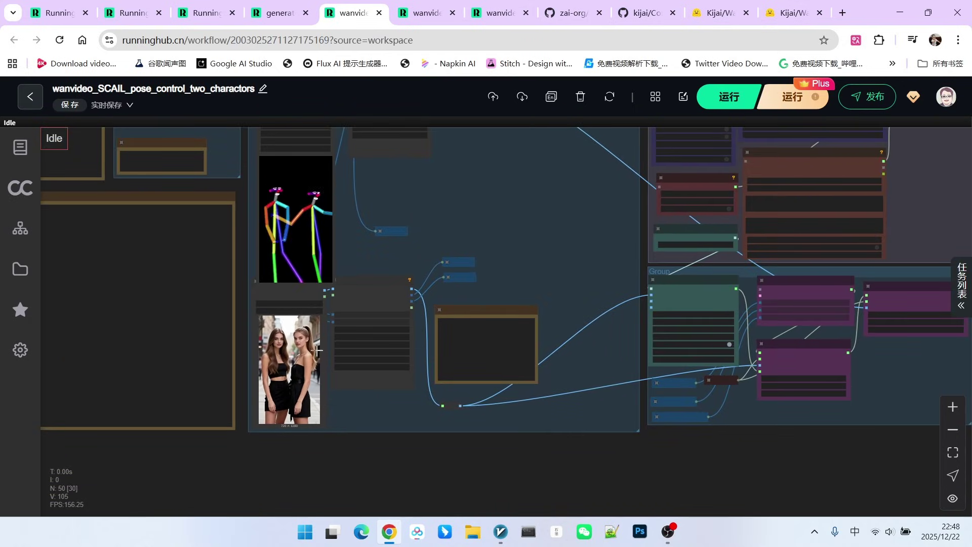
left_click_drag(334, 250, 348, 297)
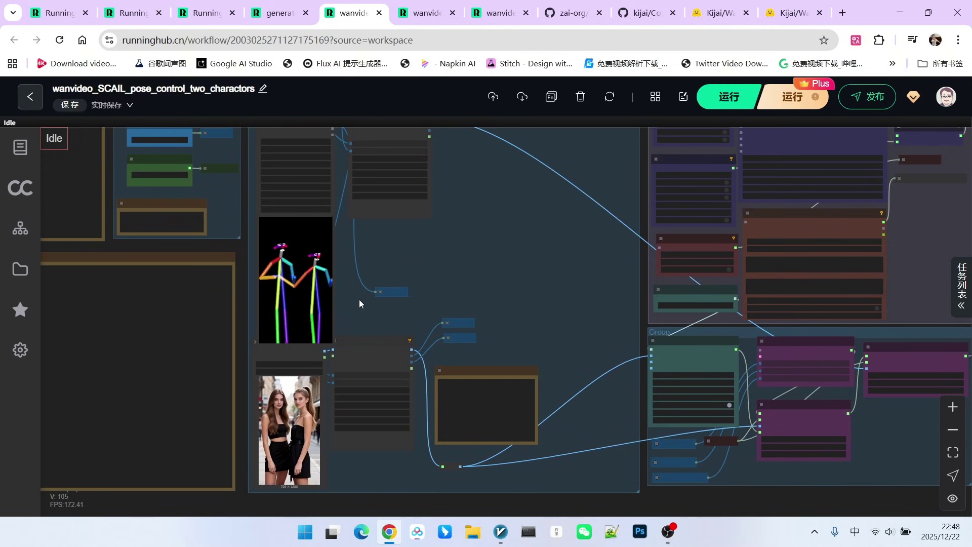
scroll(359, 300, "up", 2)
scroll(359, 299, "up", 2)
scroll(359, 299, "up", 3)
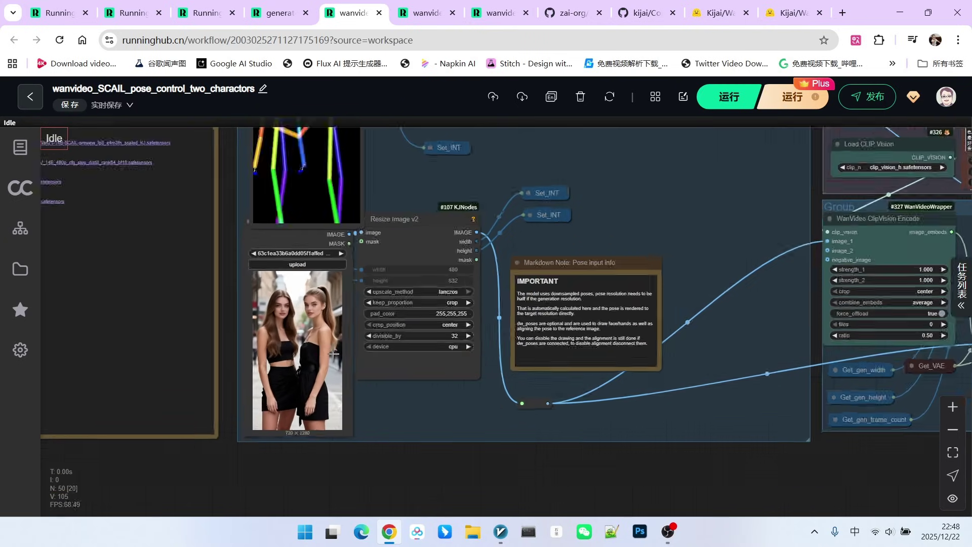
mouse_move(430, 404)
left_mouse_down()
mouse_move(441, 409)
mouse_move(430, 510)
left_mouse_up()
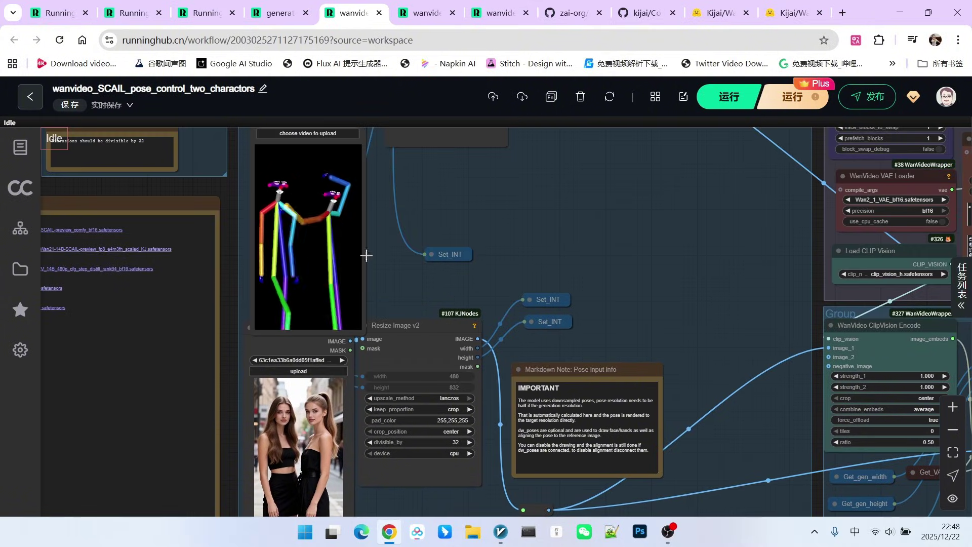
scroll(496, 215, "down", 8)
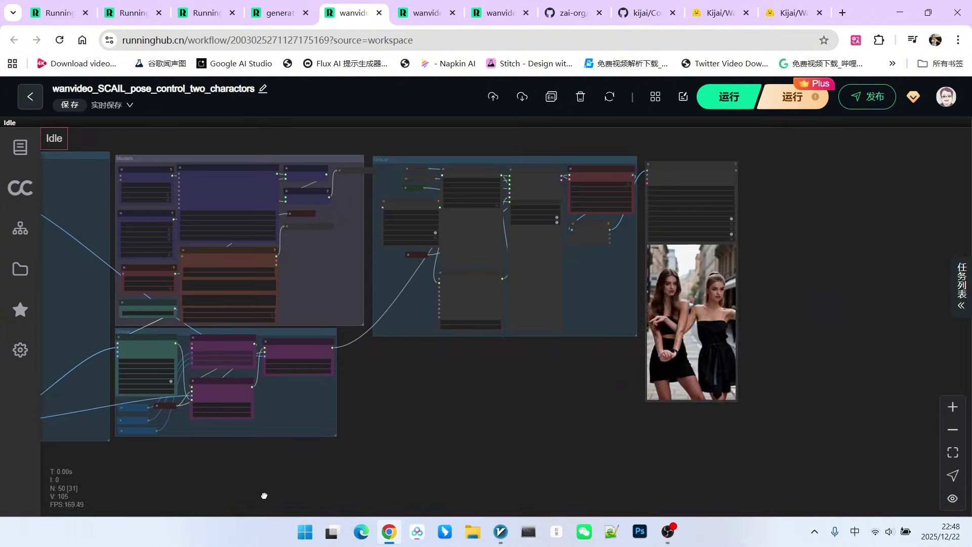
scroll(663, 343, "up", 4)
scroll(660, 303, "up", 4)
scroll(607, 274, "up", 3)
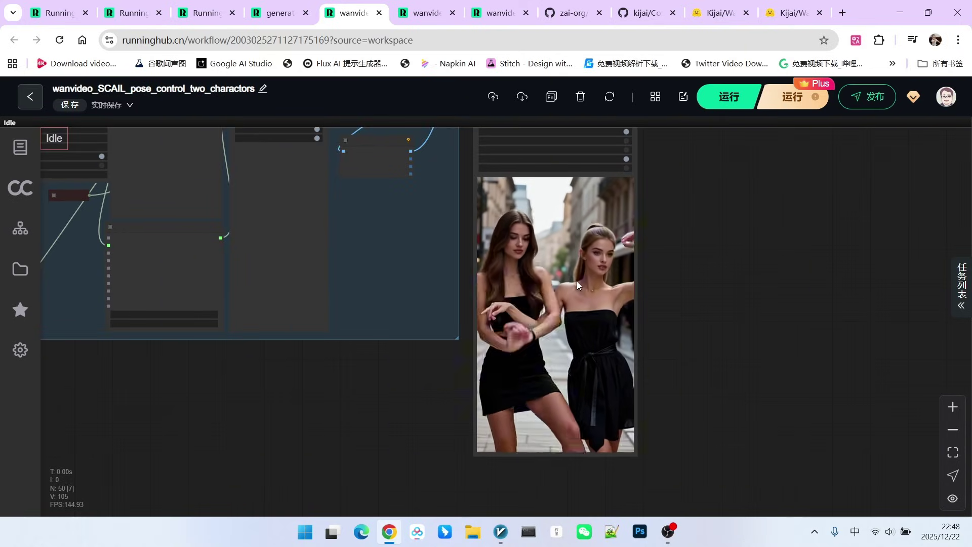
Step: Cycle through the other SCAIL workflow tabs, checking outputs, to the generate_two_charactor_pose workflow
key("ctrl+Tab")
left_click_drag(624, 357, 638, 365)
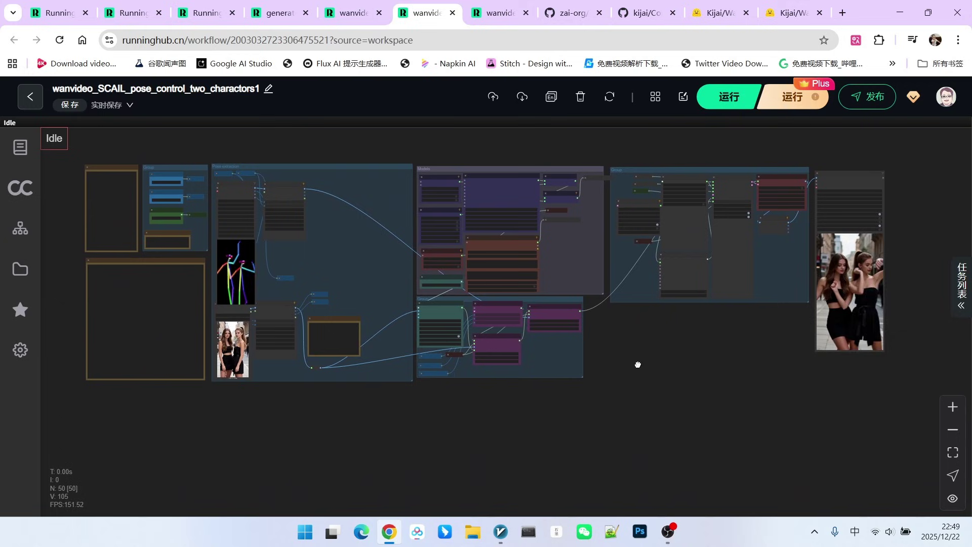
scroll(311, 259, "up", 2)
scroll(204, 212, "down", 2)
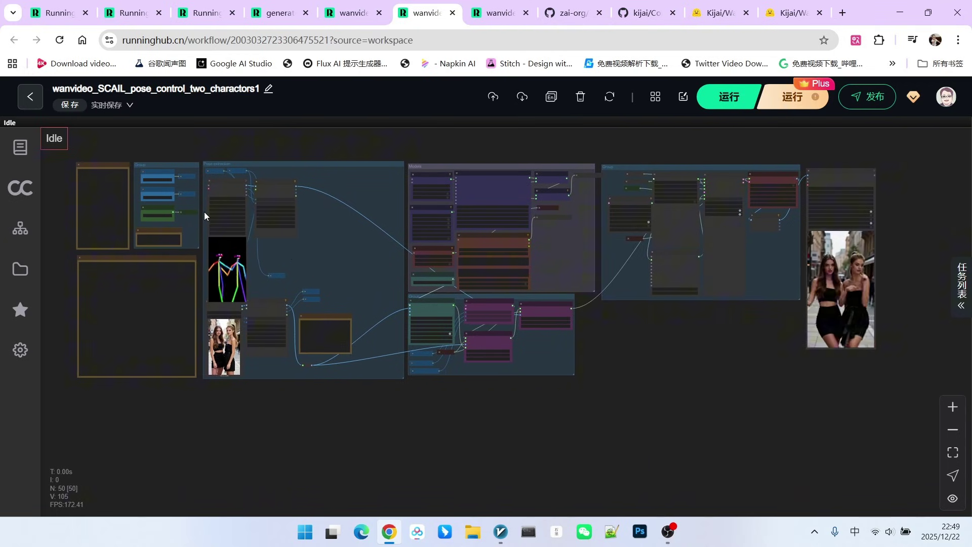
scroll(204, 212, "up", 5)
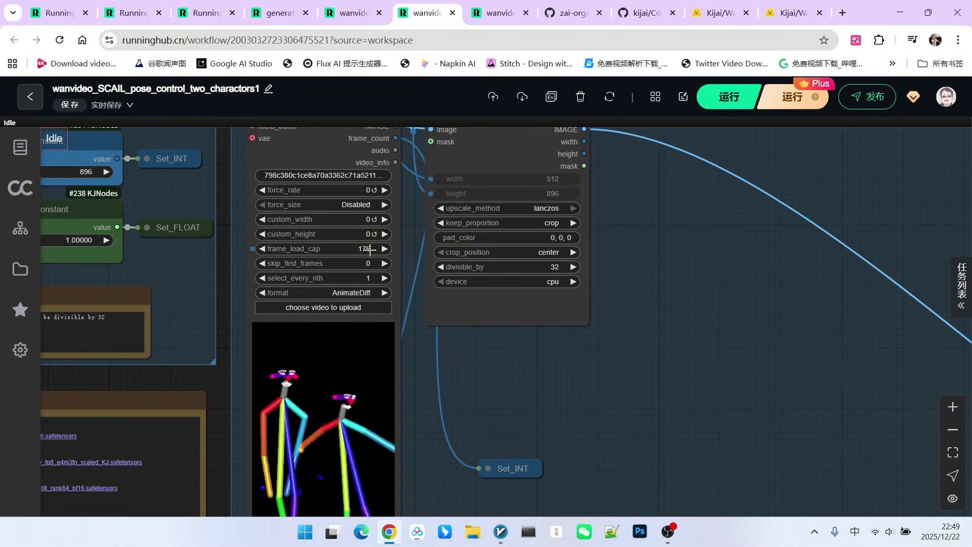
scroll(370, 249, "down", 4)
scroll(623, 304, "down", 4)
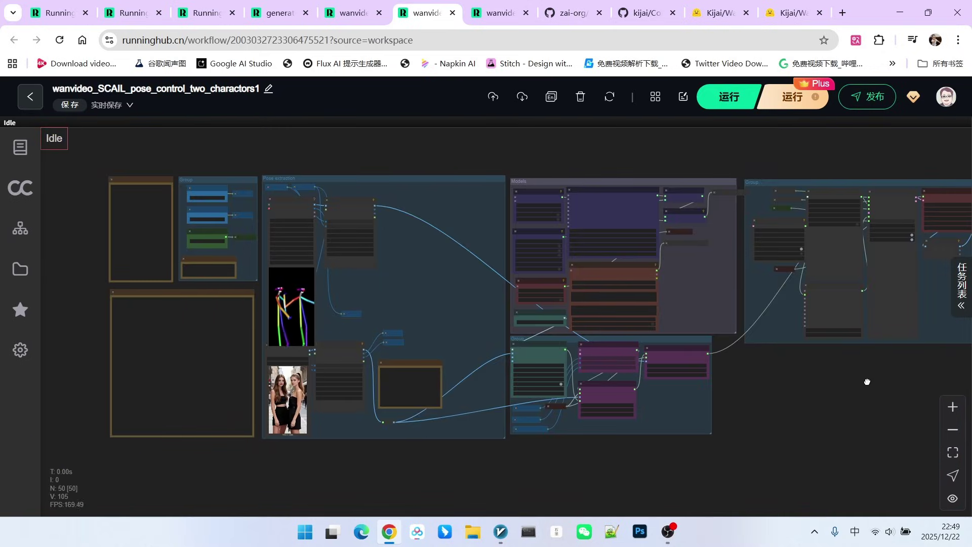
scroll(436, 363, "up", 4)
scroll(608, 259, "up", 4)
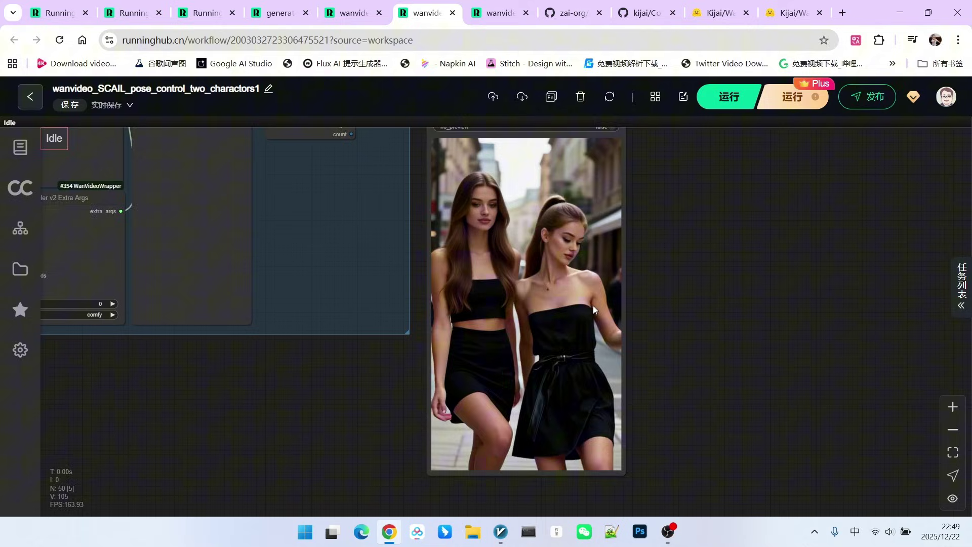
key("ctrl+Tab")
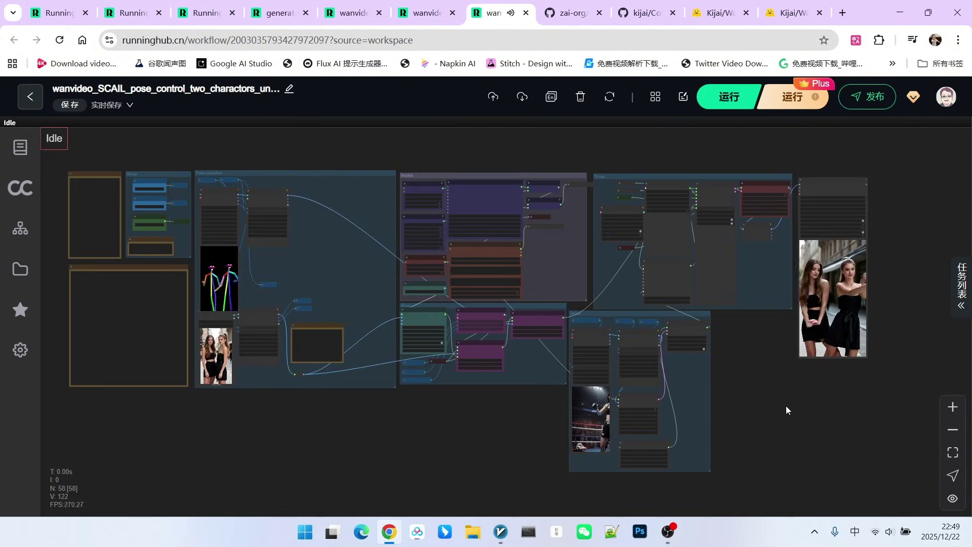
left_click_drag(786, 409, 765, 400)
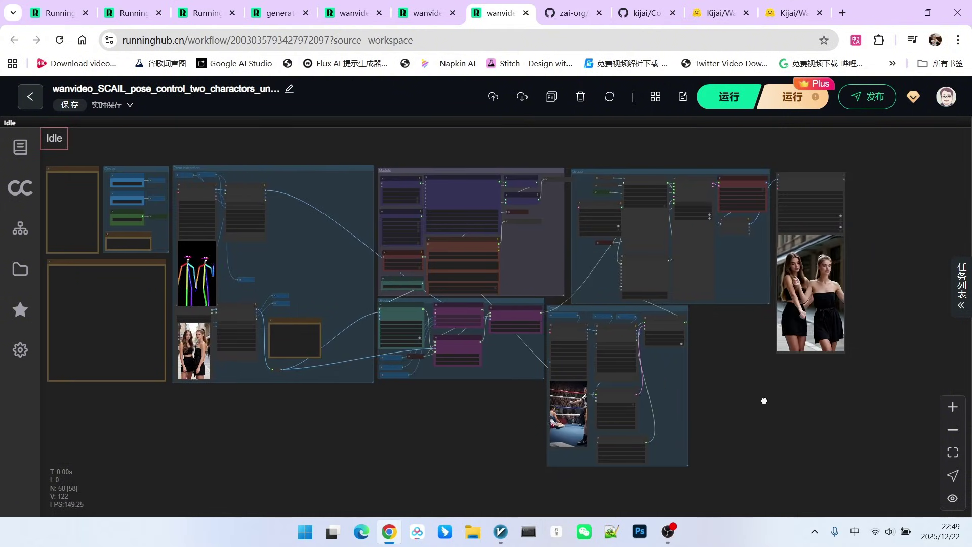
scroll(838, 408, "up", 5)
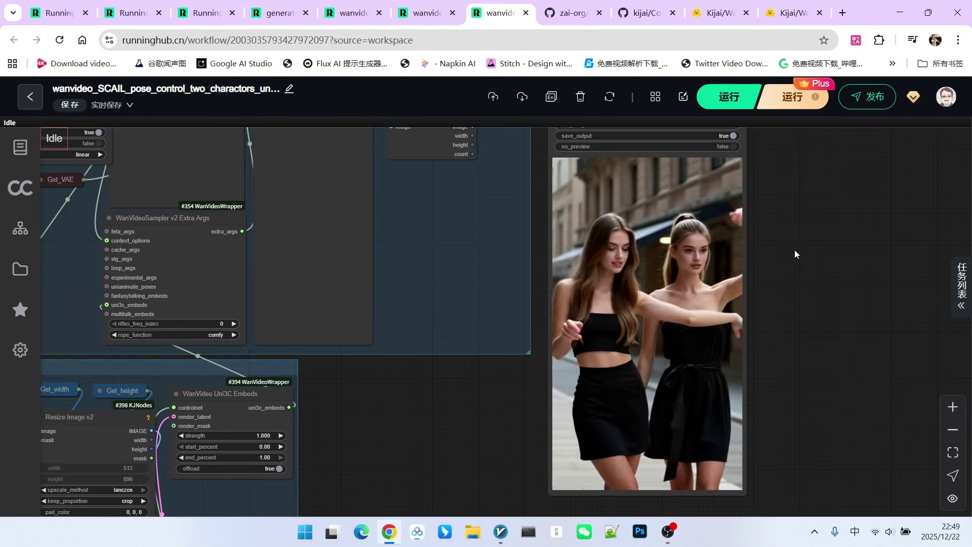
left_click_drag(795, 250, 751, 251)
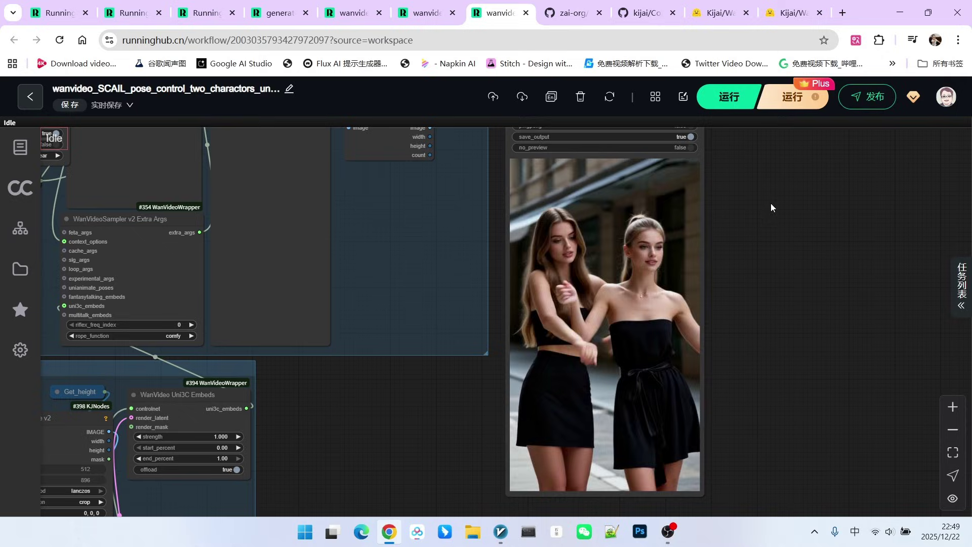
key("ctrl+4")
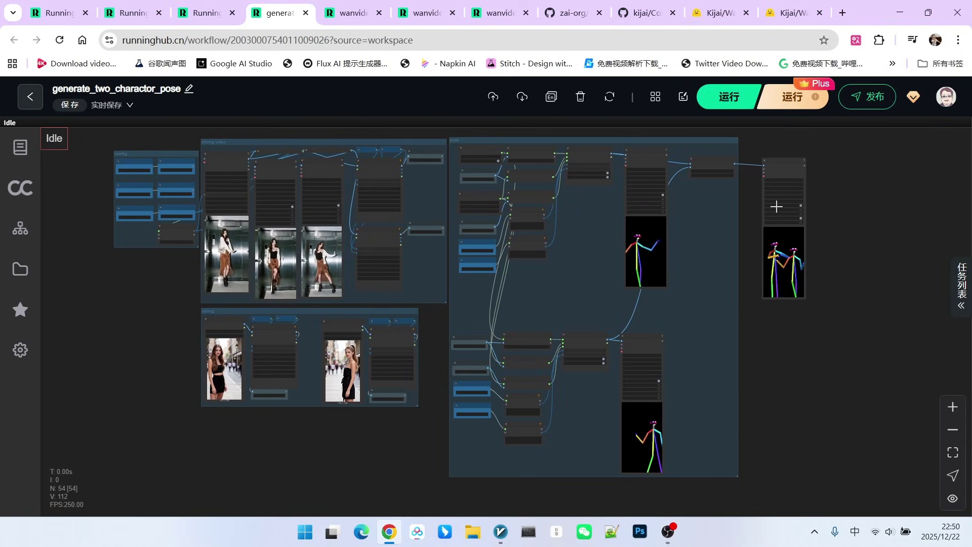
scroll(802, 284, "up", 5)
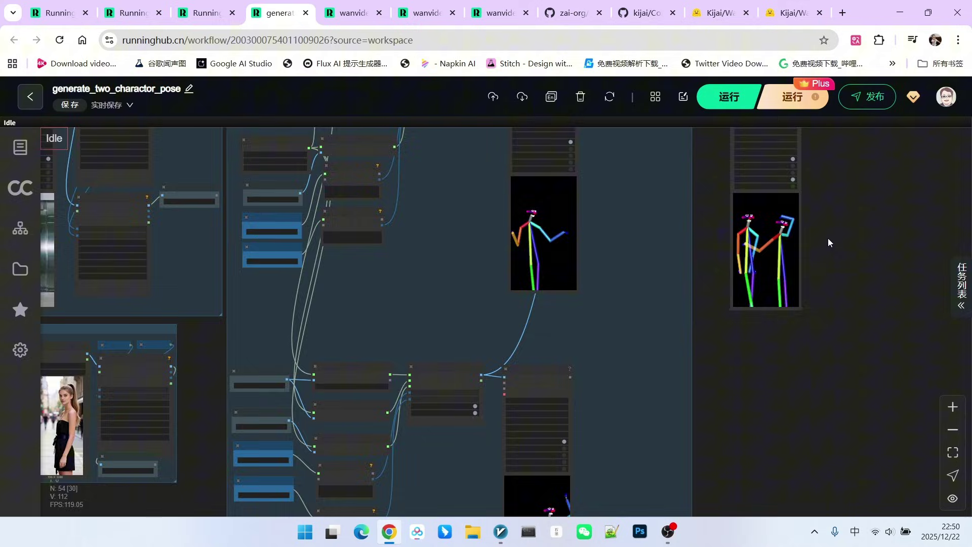
scroll(828, 237, "up", 3)
scroll(787, 239, "up", 3)
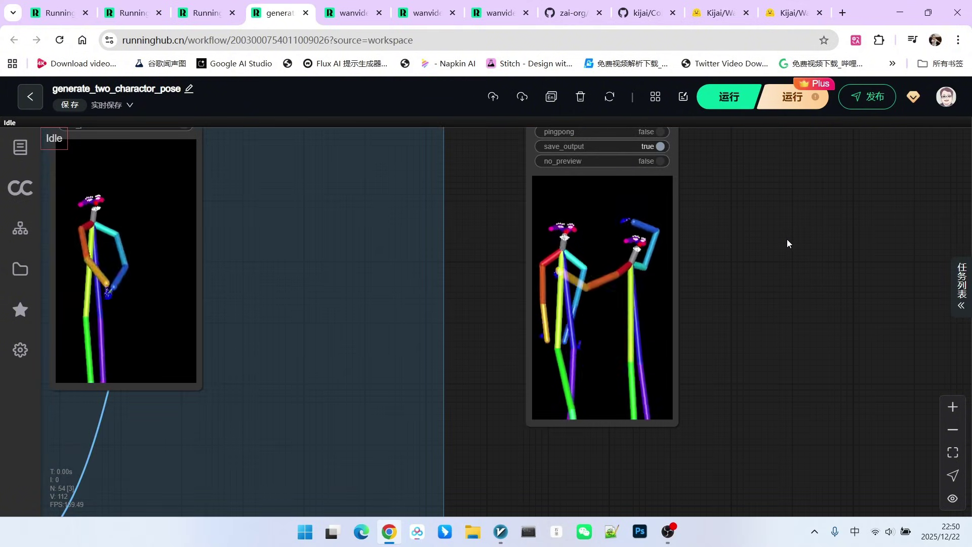
scroll(786, 240, "down", 4)
scroll(785, 240, "down", 4)
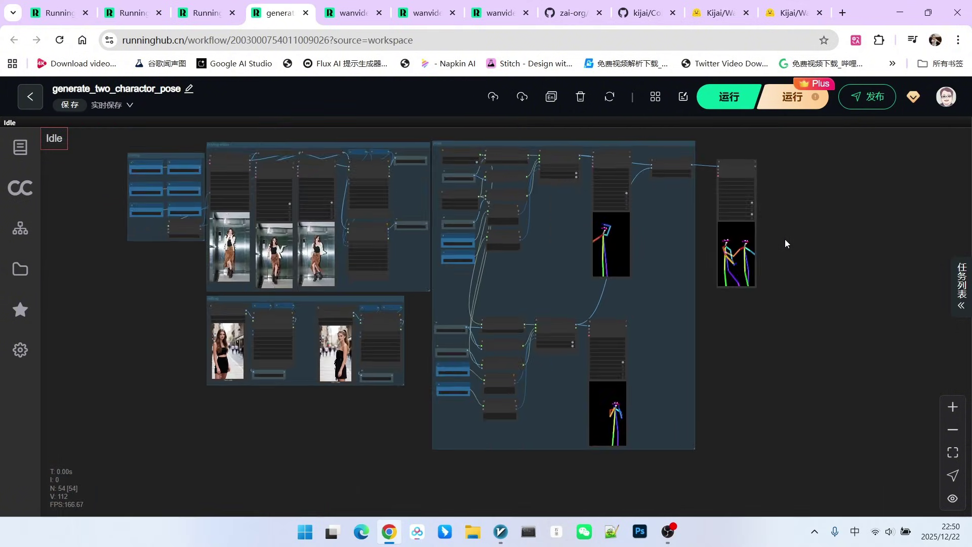
scroll(784, 239, "up", 1)
Step: Move from the zai-org/SCAIL README to the kijai/ComfyUI-WanVideoWrapper repository
left_click(571, 12)
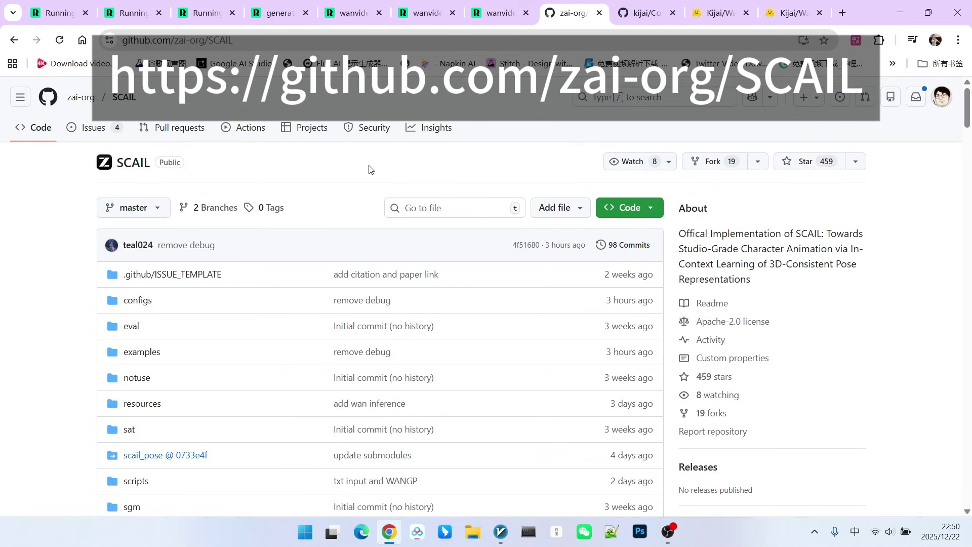
scroll(391, 178, "down", 5)
scroll(391, 177, "down", 4)
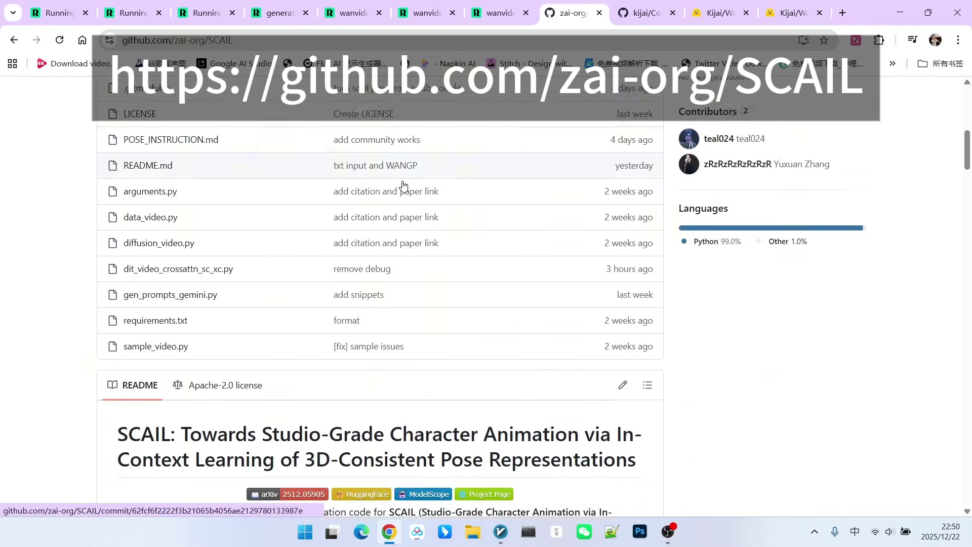
scroll(403, 181, "down", 3)
scroll(412, 184, "down", 3)
scroll(412, 184, "down", 5)
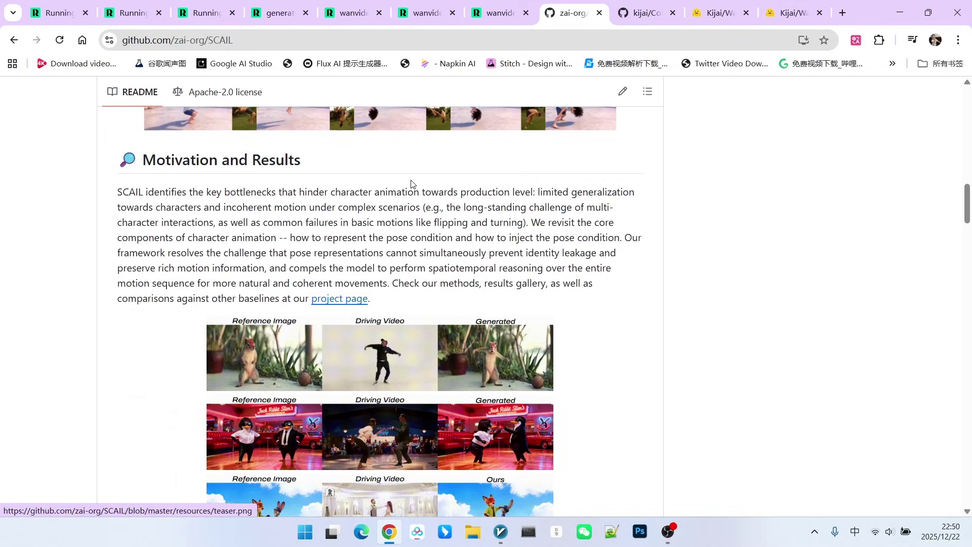
scroll(413, 182, "up", 3)
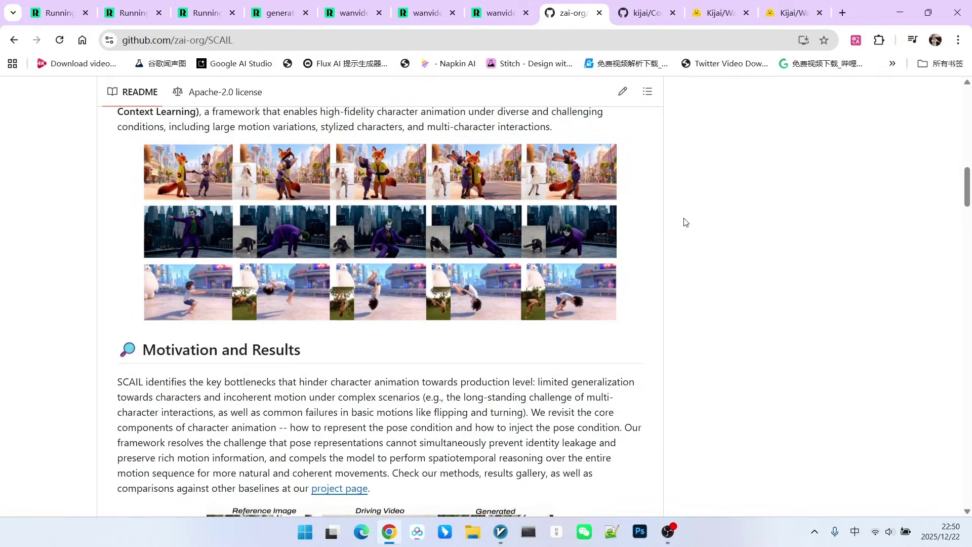
key("ctrl+Tab")
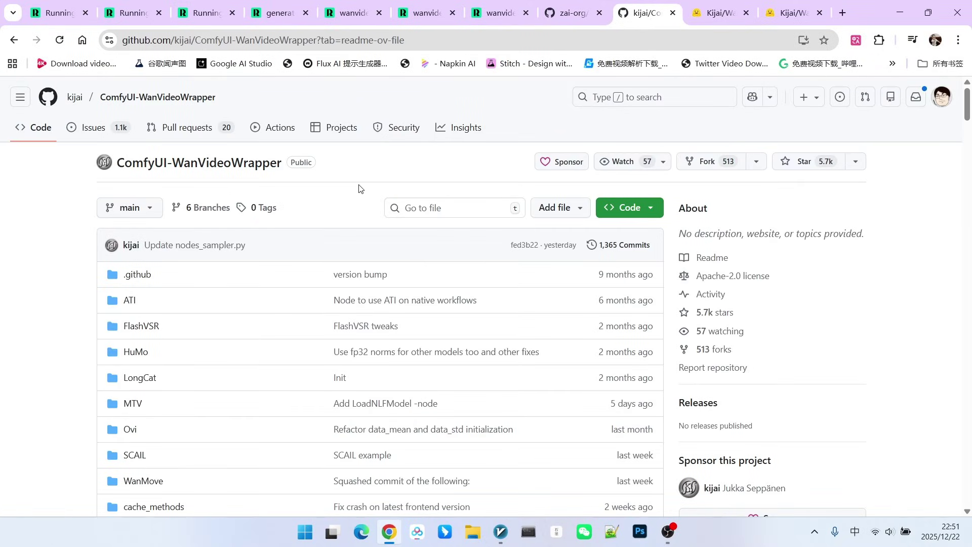
scroll(350, 190, "down", 1)
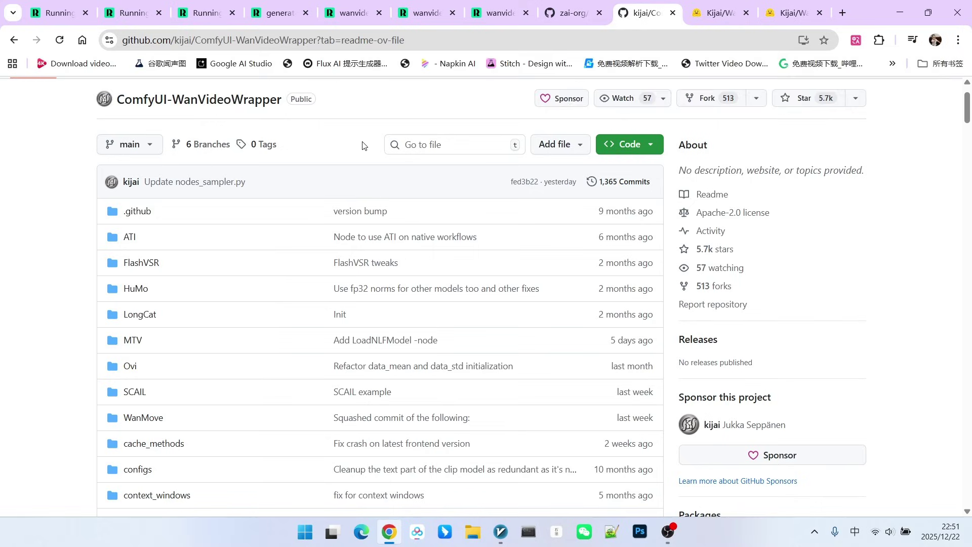
scroll(355, 144, "down", 1)
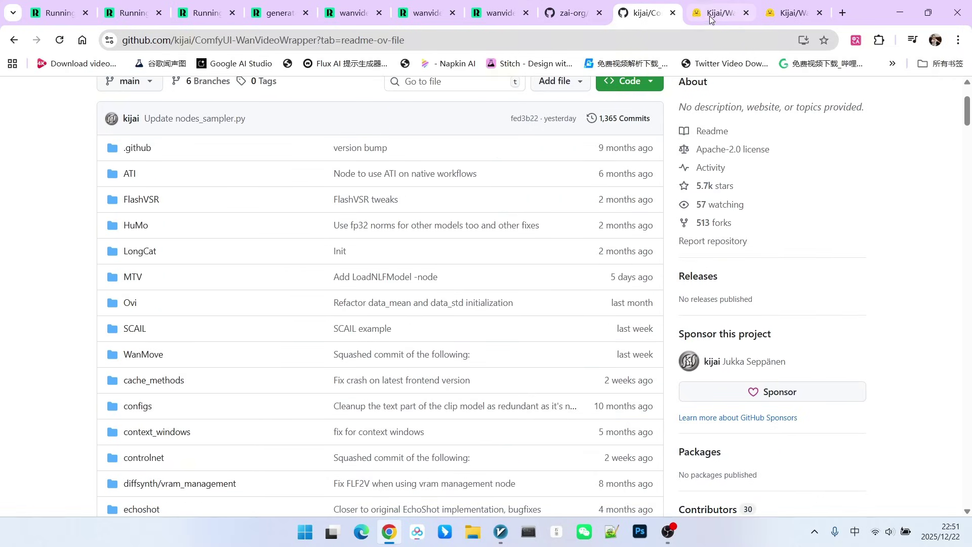
Step: View the SCAIL safetensors files in the Kijai/WanVideo_comfy bf16 and fp8 scaled folders
left_click(708, 13)
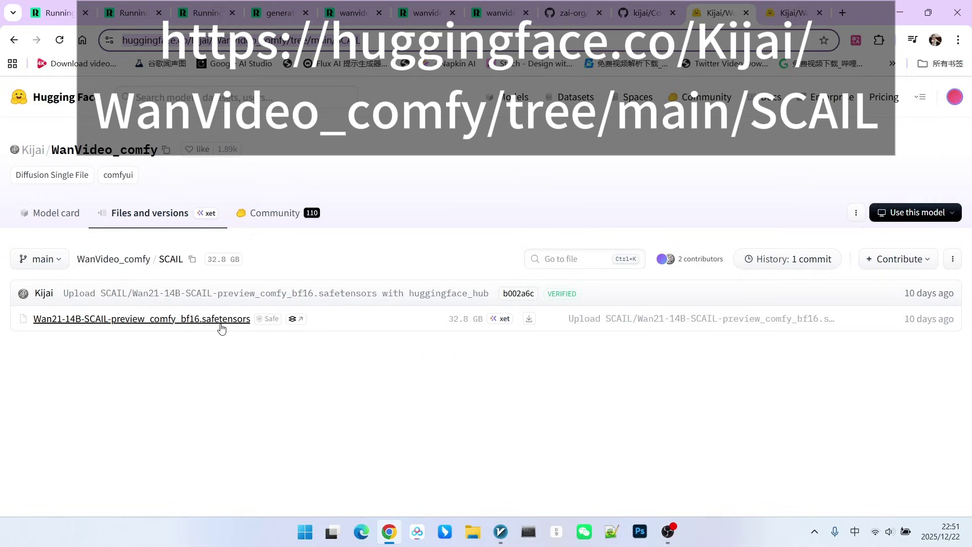
left_click(796, 13)
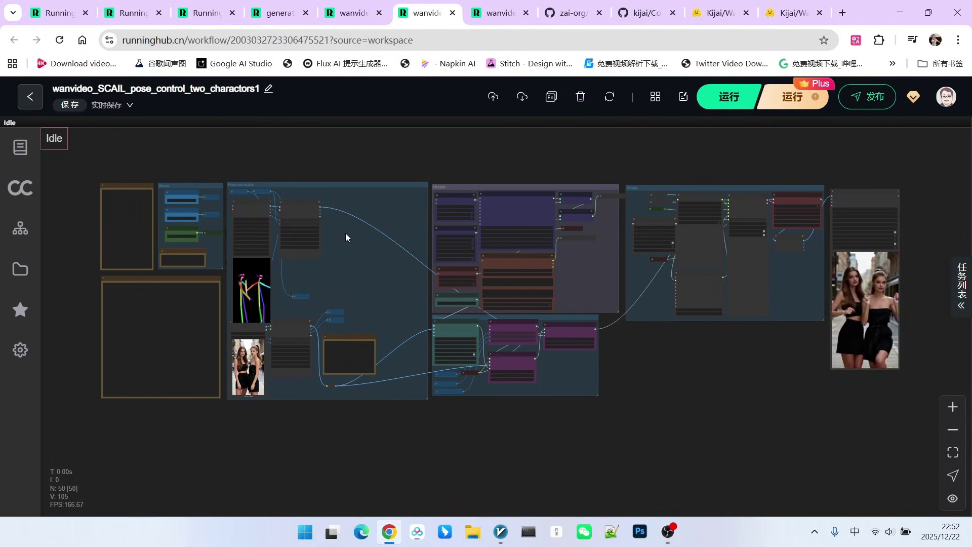
scroll(346, 237, "up", 2)
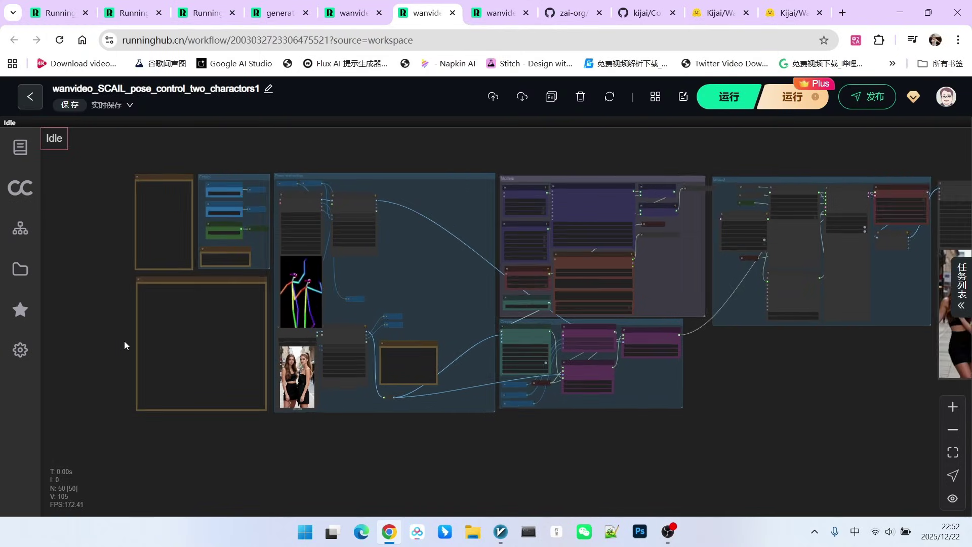
scroll(346, 237, "up", 2)
scroll(418, 250, "up", 1)
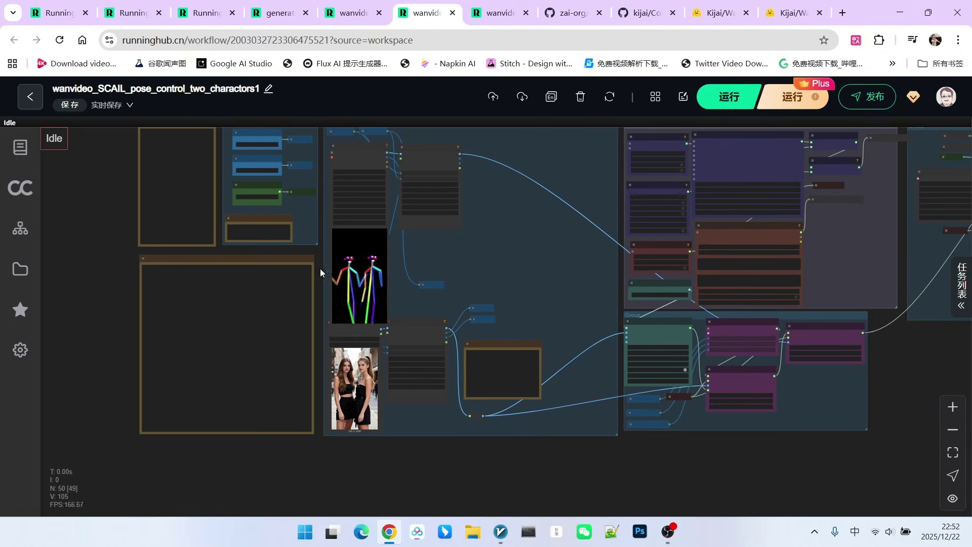
scroll(330, 282, "up", 2)
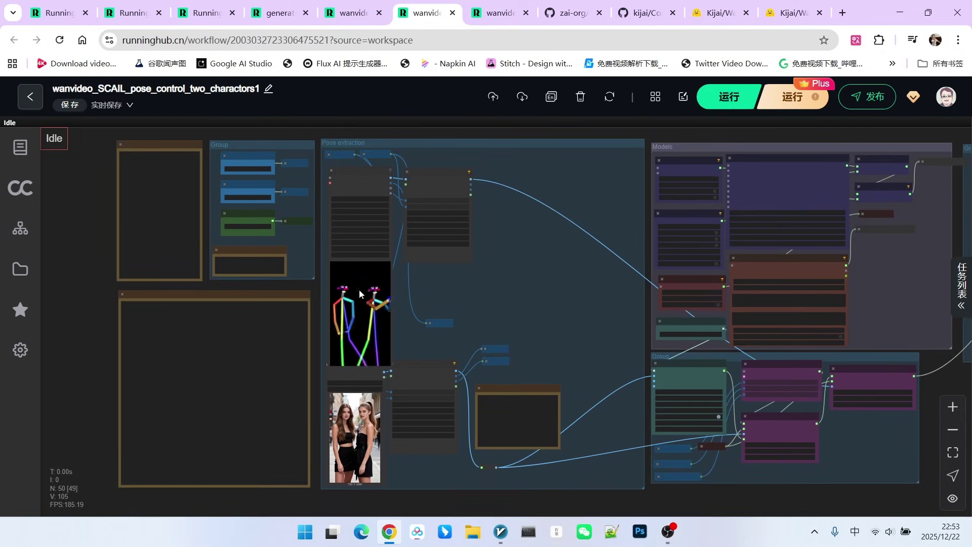
scroll(463, 268, "up", 2)
left_click_drag(462, 278, 465, 299)
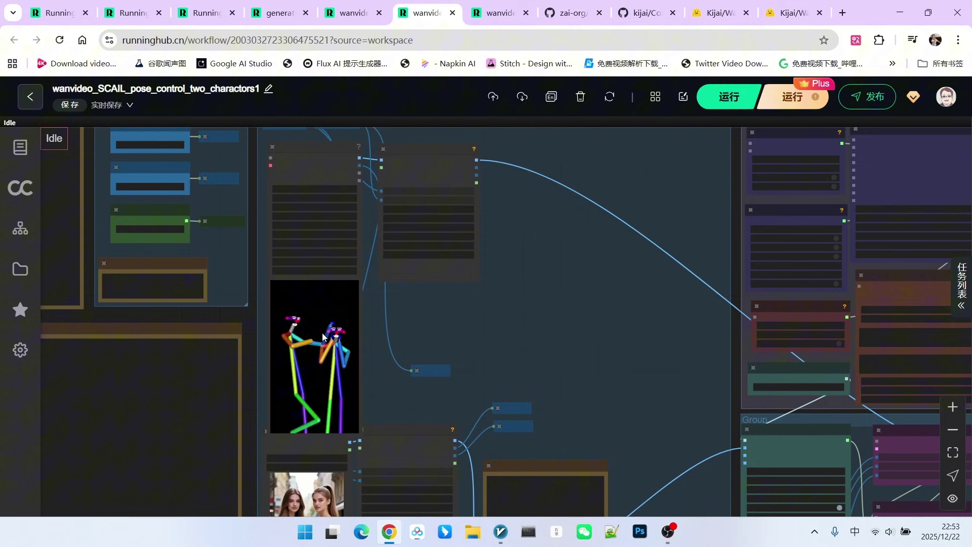
scroll(447, 291, "down", 1)
scroll(447, 291, "down", 1)
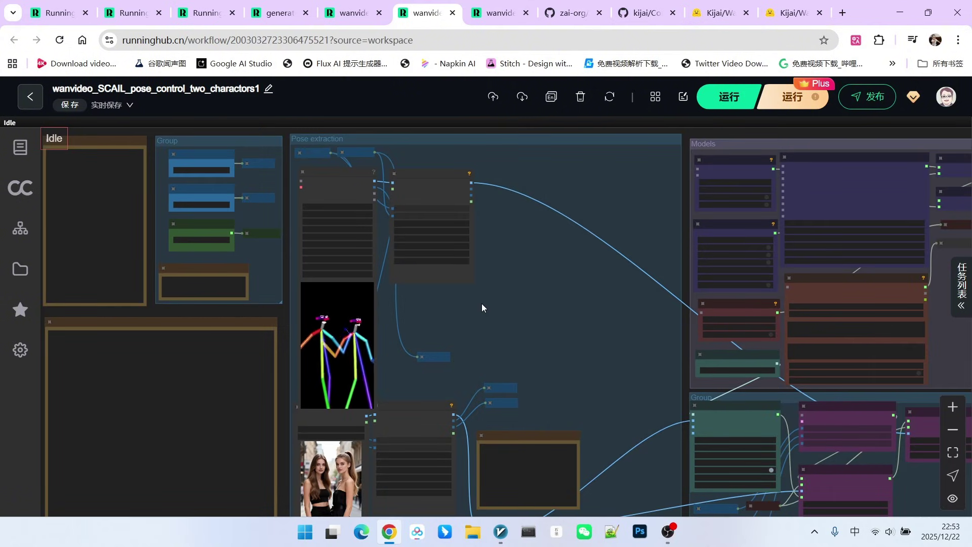
scroll(486, 300, "up", 2)
left_click_drag(486, 300, 539, 308)
scroll(342, 182, "up", 1)
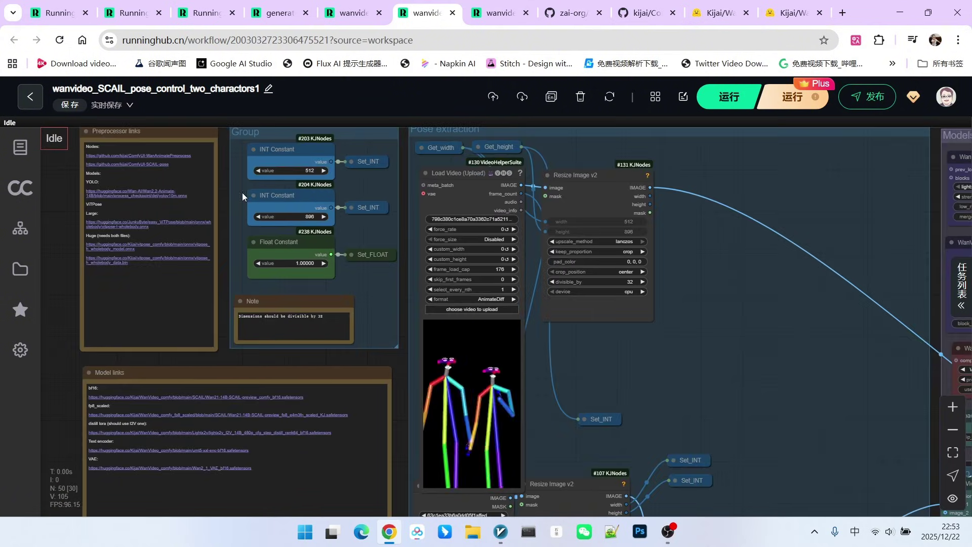
scroll(345, 180, "up", 1)
scroll(339, 186, "down", 1)
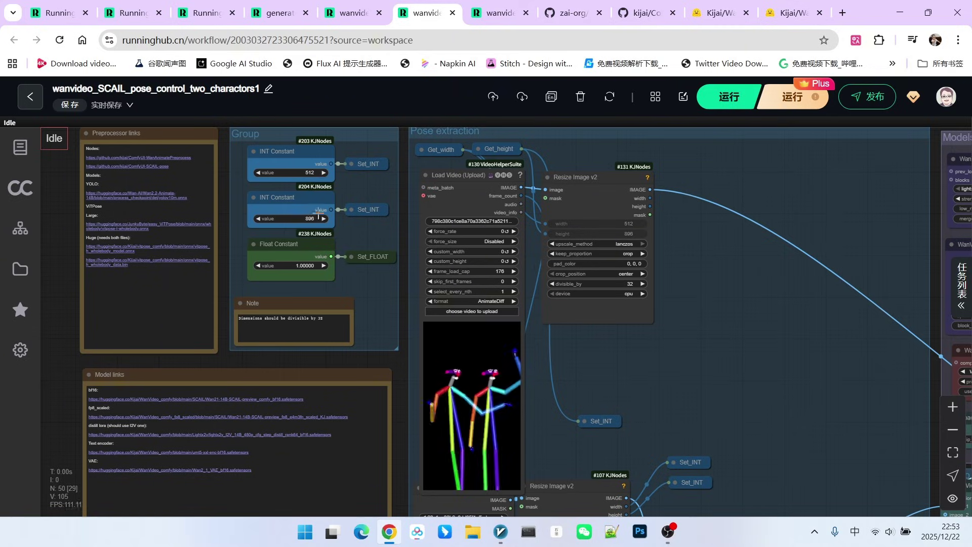
scroll(486, 163, "up", 1)
scroll(426, 167, "up", 1)
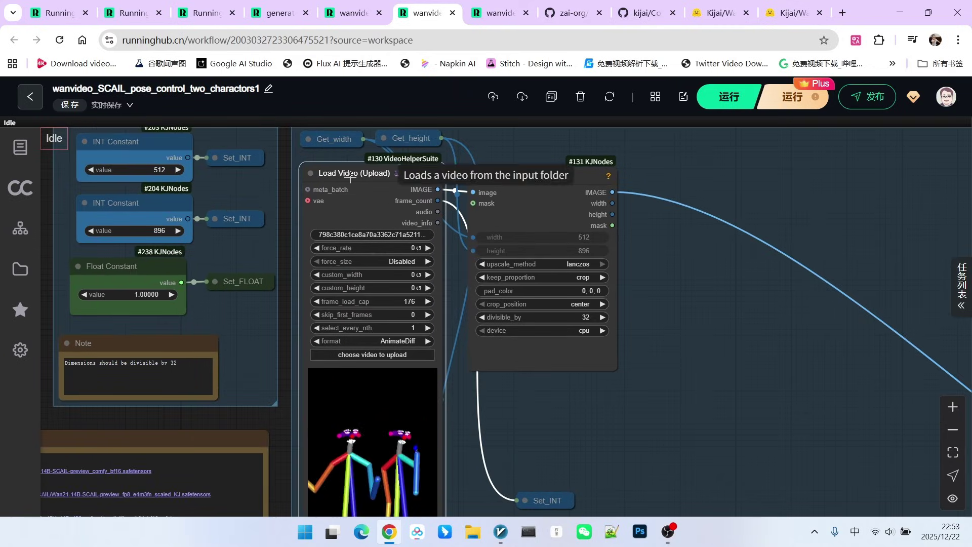
scroll(355, 232, "down", 5)
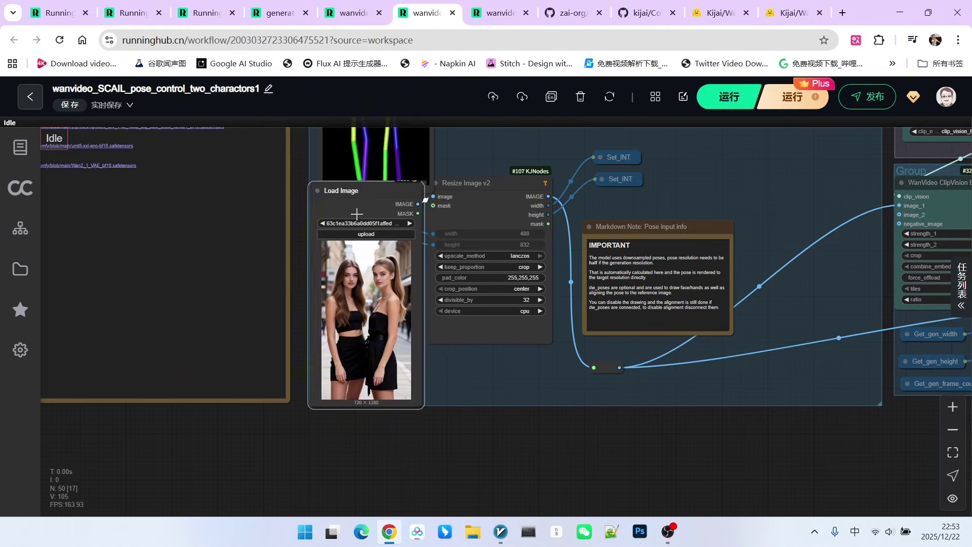
left_click_drag(355, 232, 359, 219)
scroll(512, 345, "up", 2)
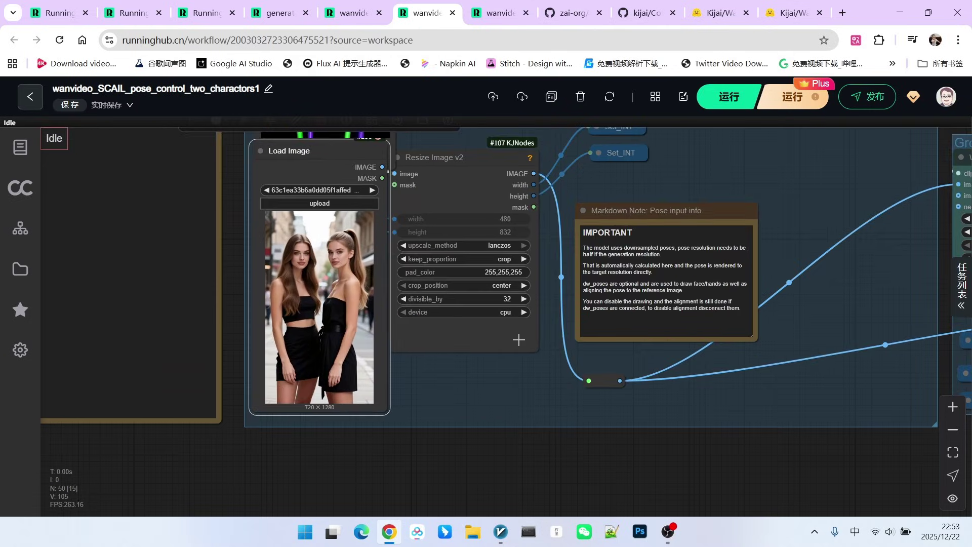
scroll(519, 340, "down", 2)
left_click(461, 208)
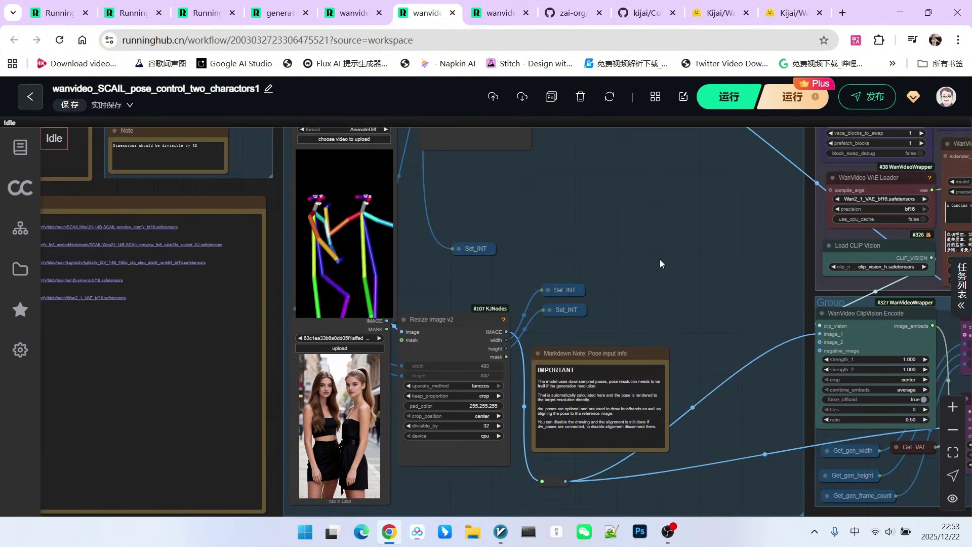
scroll(660, 259, "down", 4)
scroll(531, 258, "up", 3)
left_click_drag(532, 258, 646, 355)
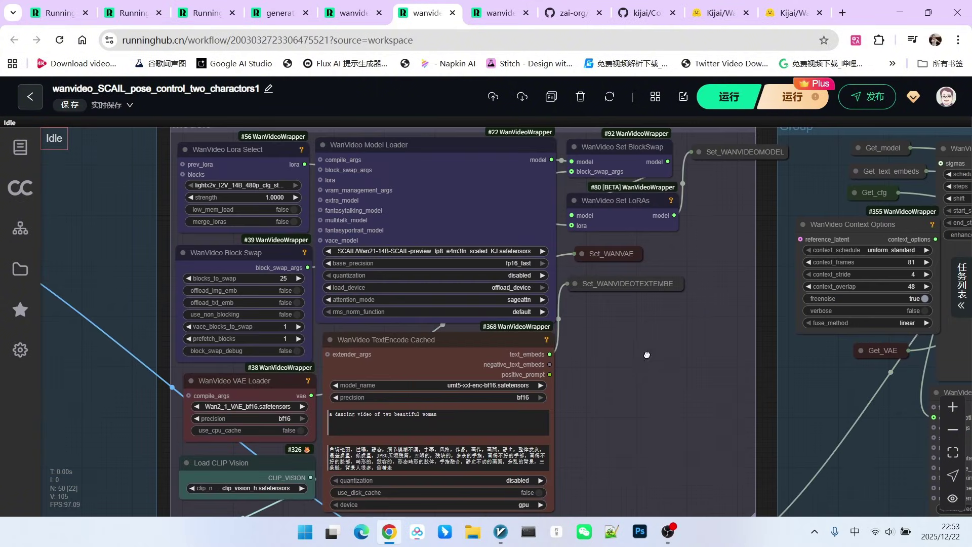
scroll(617, 333, "up", 1)
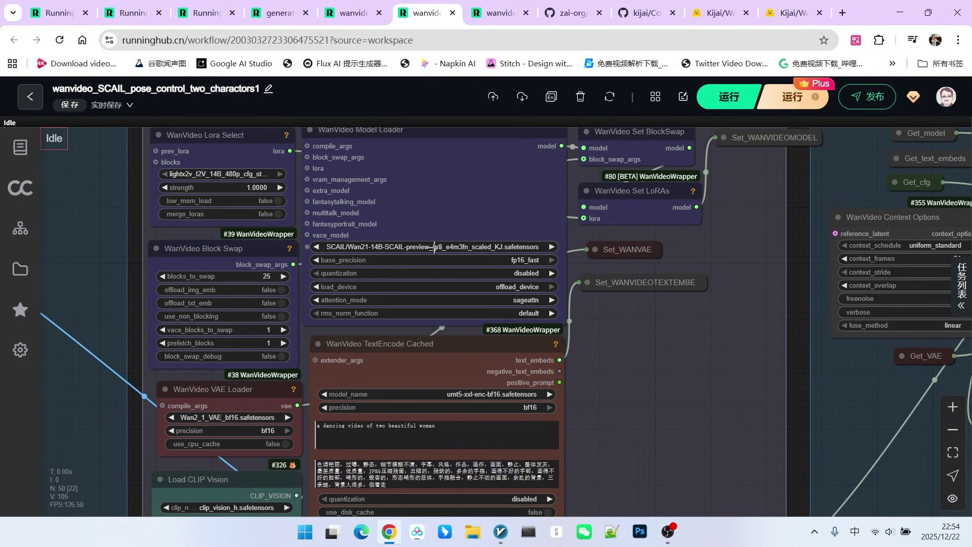
left_click_drag(193, 144, 214, 142)
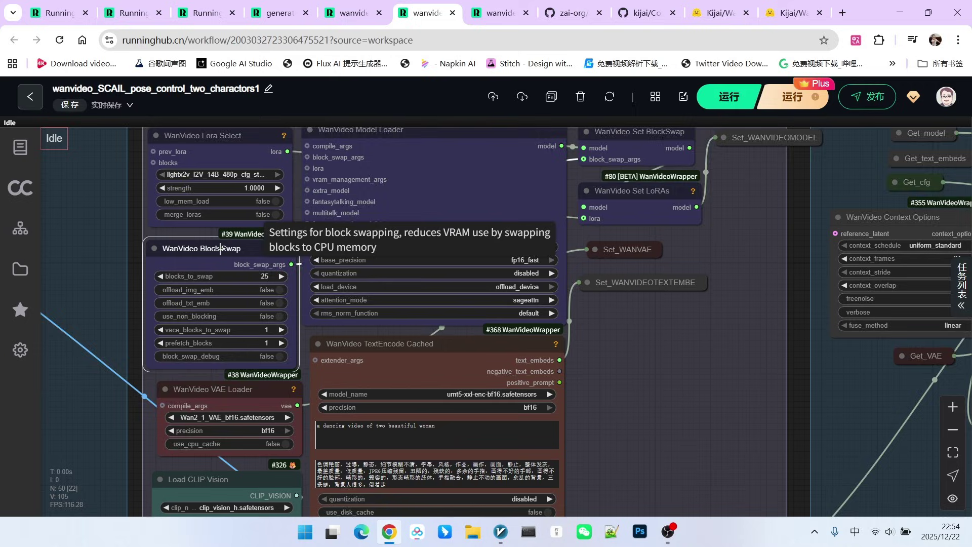
scroll(232, 251, "down", 2)
left_click(217, 292)
left_click(216, 300)
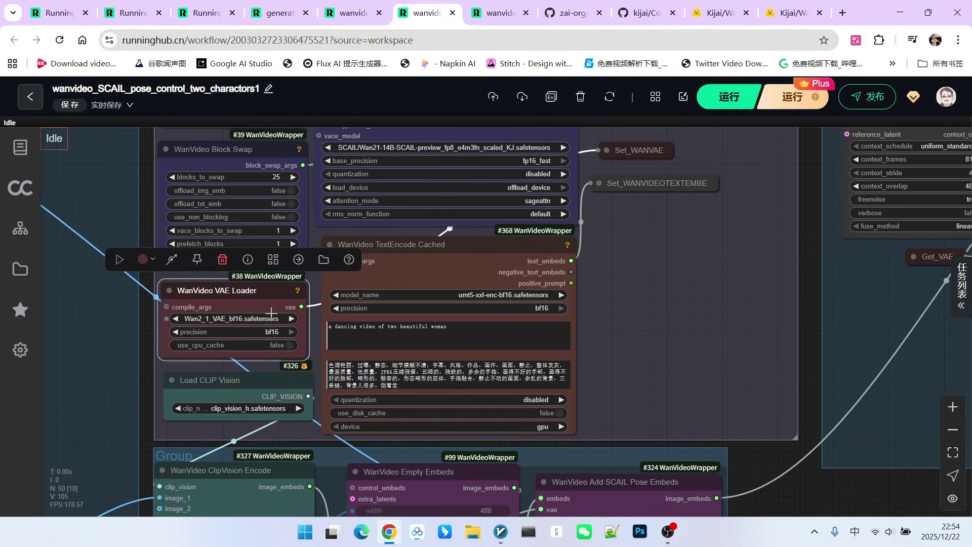
scroll(301, 311, "down", 1)
left_click(475, 273)
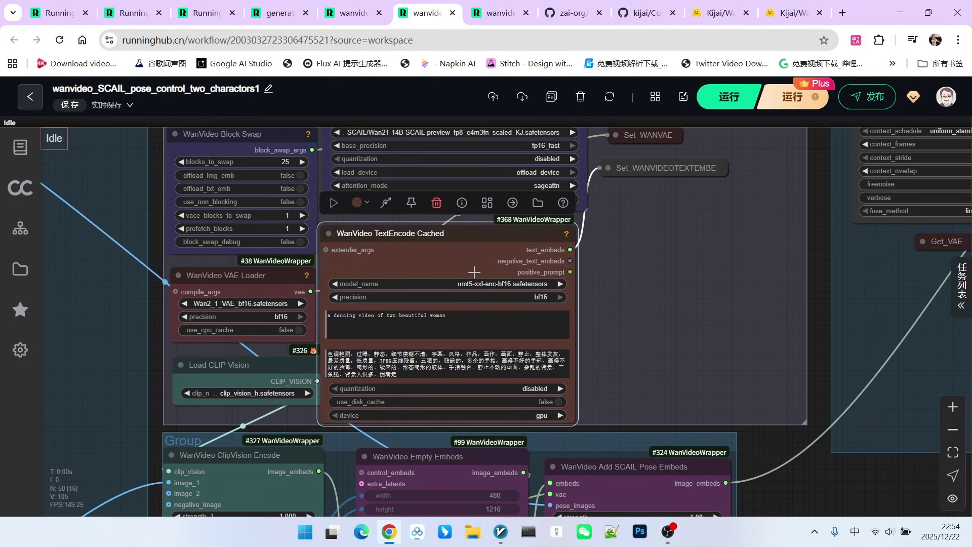
left_click(221, 365)
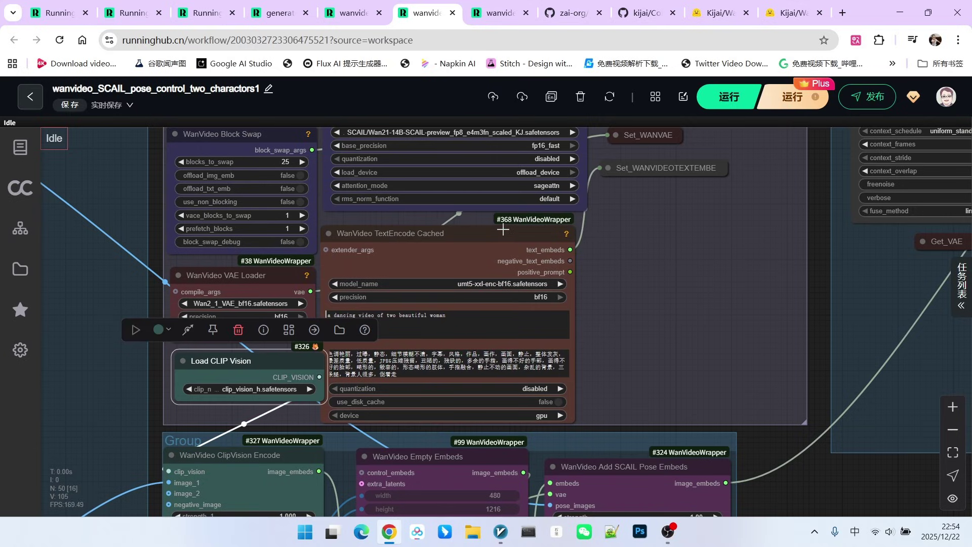
left_click_drag(503, 229, 575, 397)
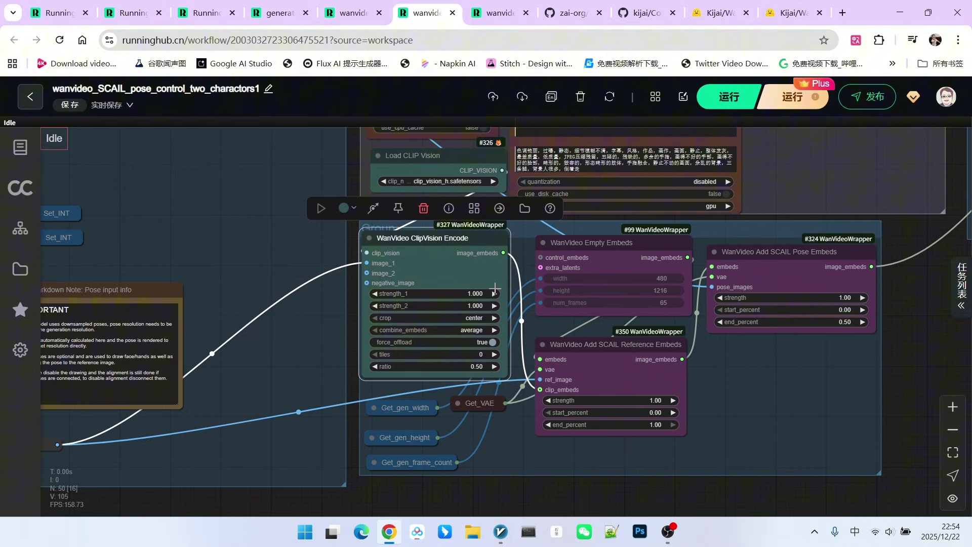
scroll(525, 317, "up", 3)
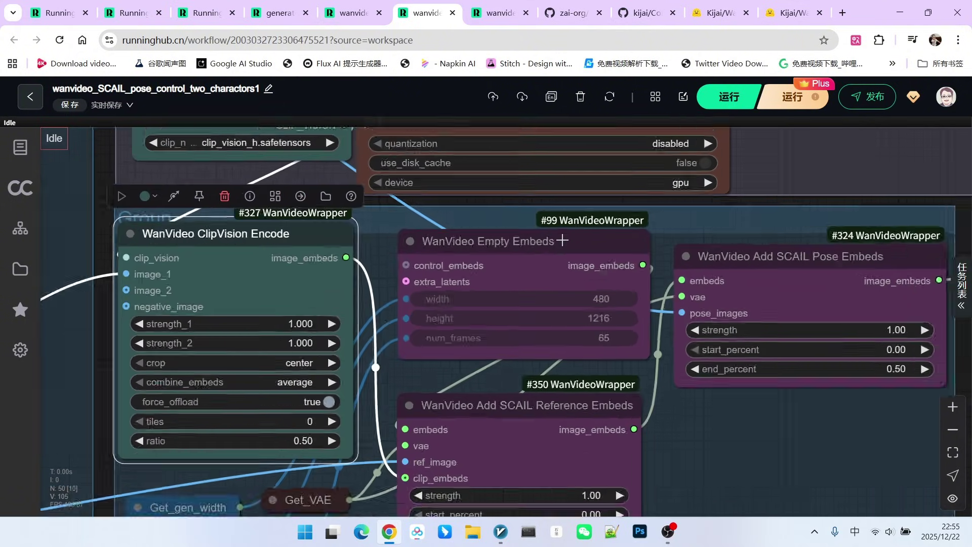
left_click(501, 243)
scroll(501, 243, "down", 2)
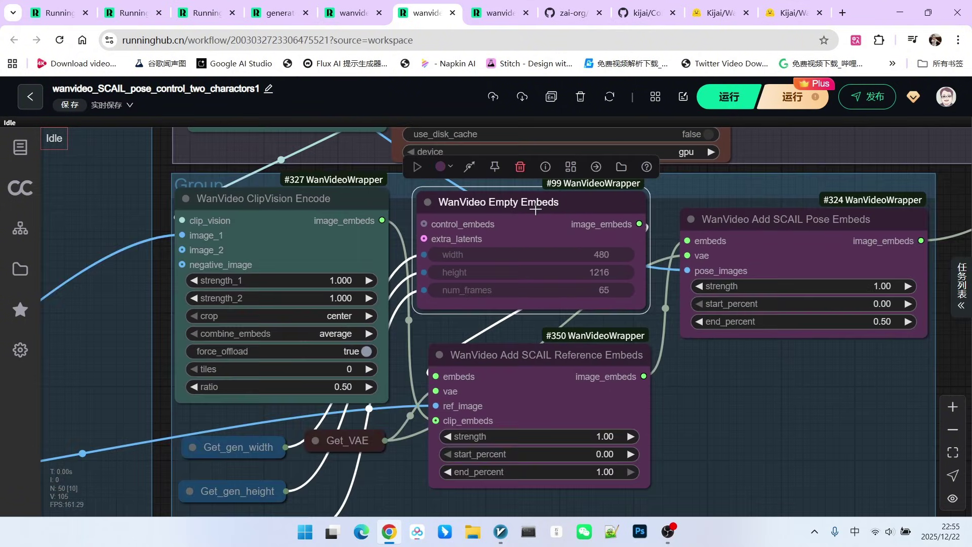
left_click_drag(725, 424, 746, 384)
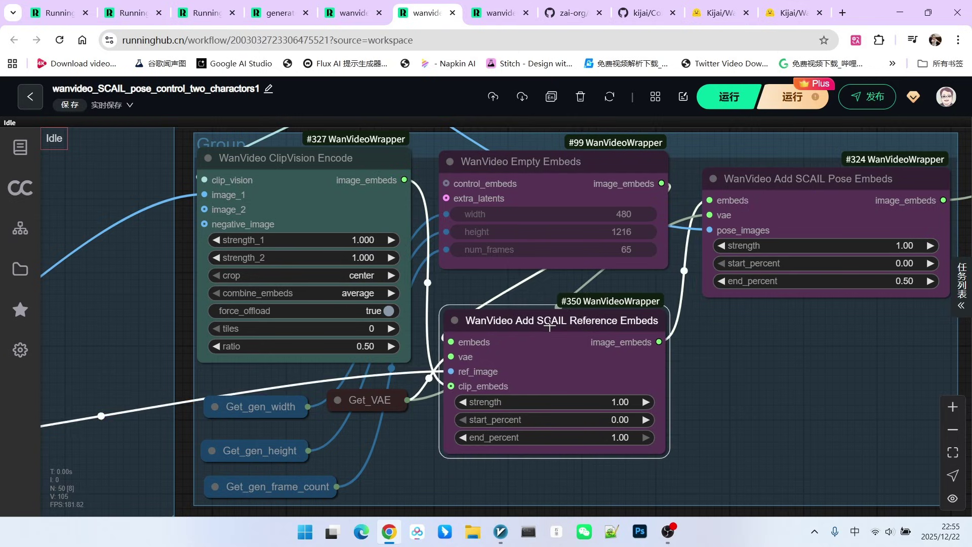
left_click_drag(572, 328, 577, 311)
scroll(486, 328, "up", 1)
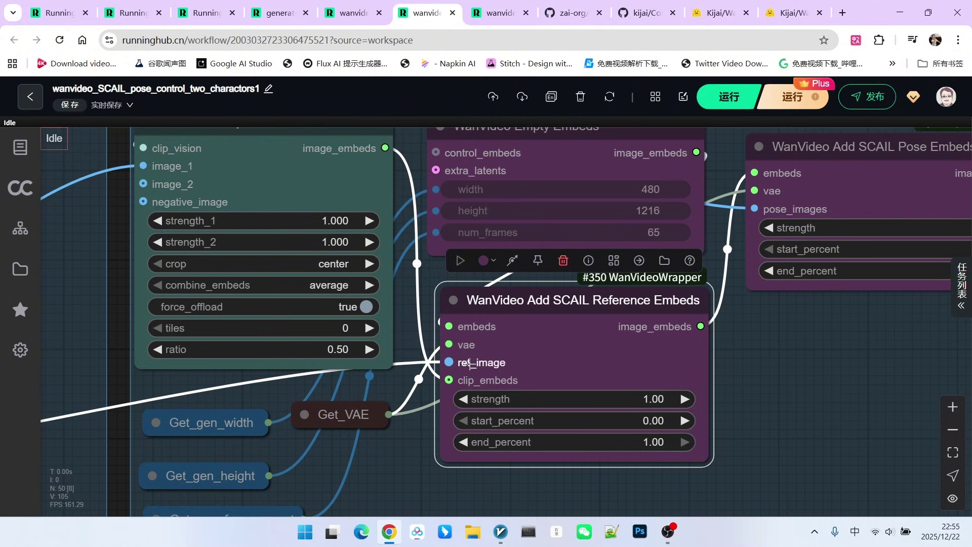
scroll(472, 364, "down", 3)
left_click_drag(292, 236, 360, 237)
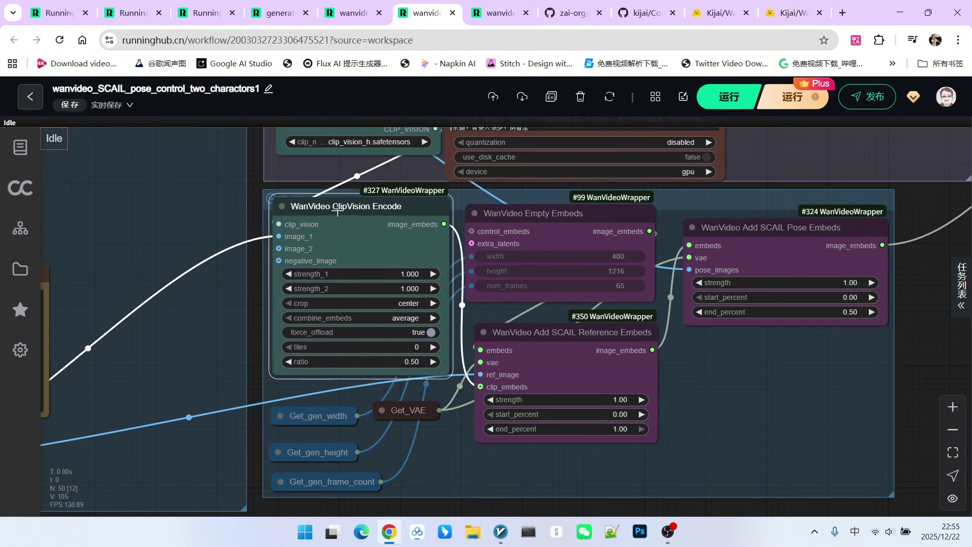
scroll(725, 389, "up", 2)
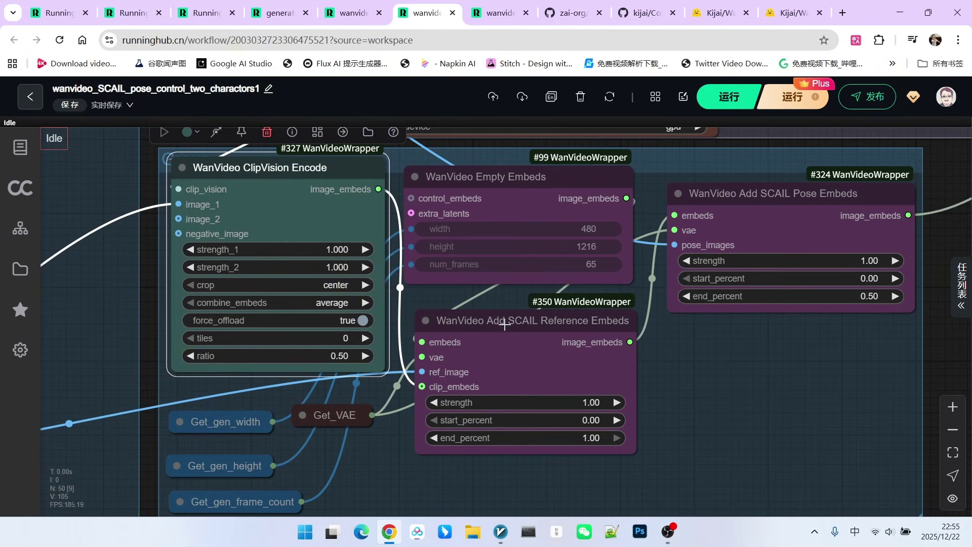
left_click_drag(504, 322, 505, 318)
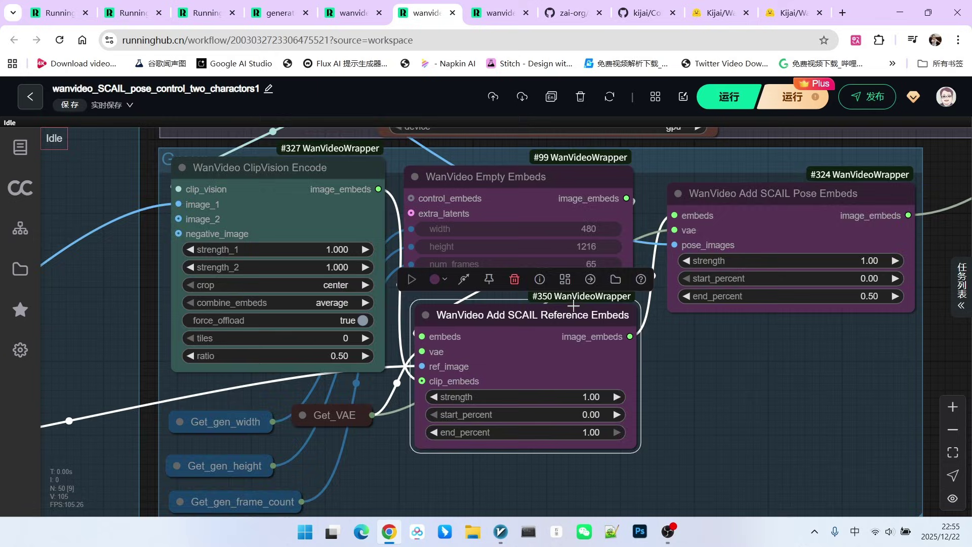
scroll(575, 305, "up", 2)
scroll(578, 227, "up", 2)
left_click(527, 217)
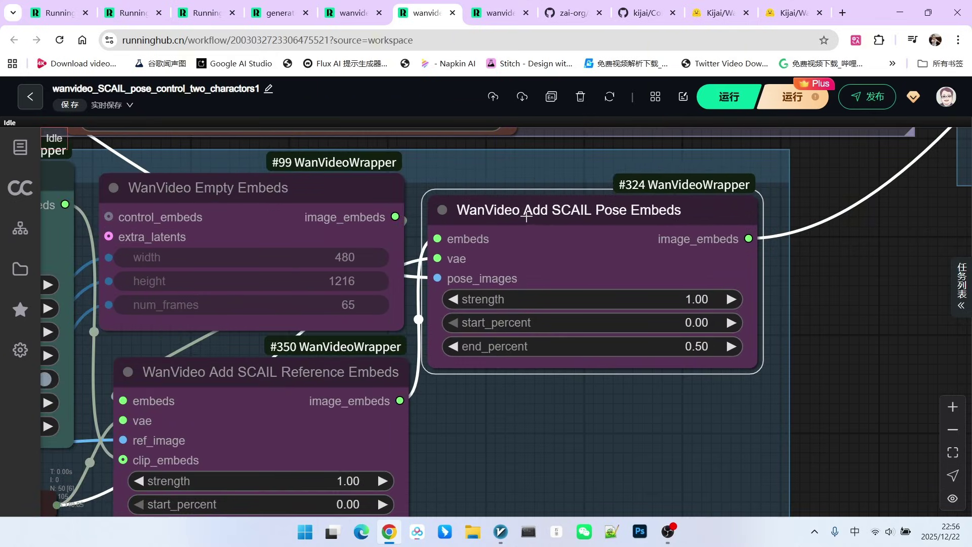
scroll(527, 216, "down", 1)
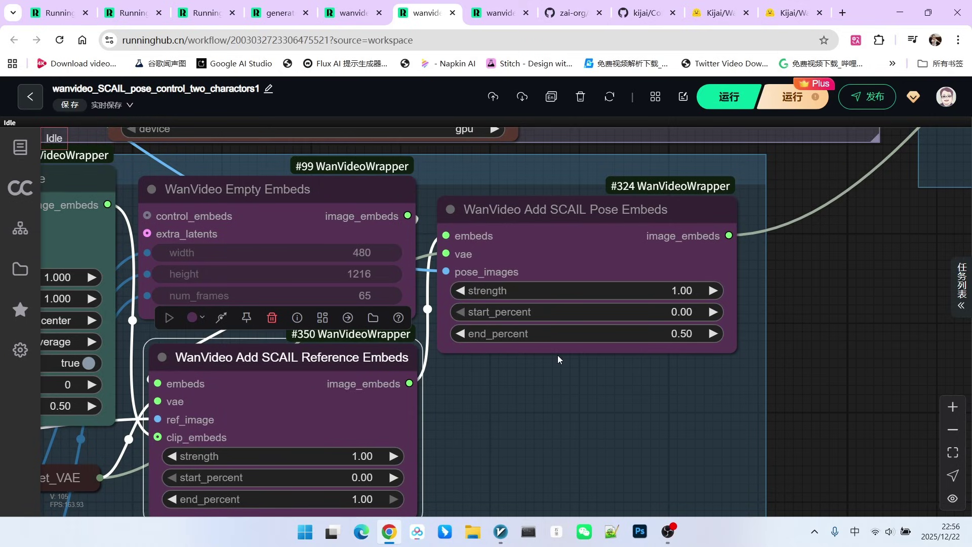
scroll(559, 358, "down", 1)
scroll(570, 305, "up", 1)
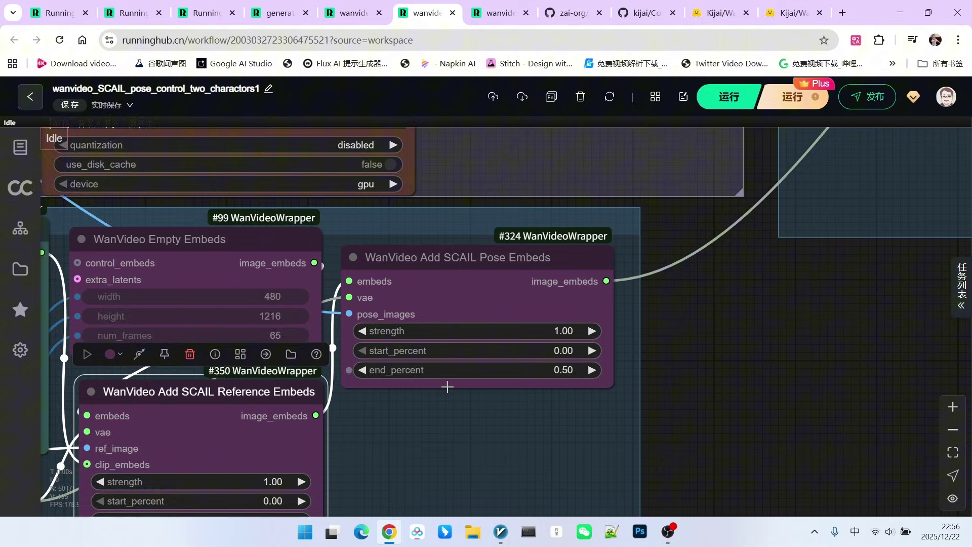
scroll(548, 378, "up", 1)
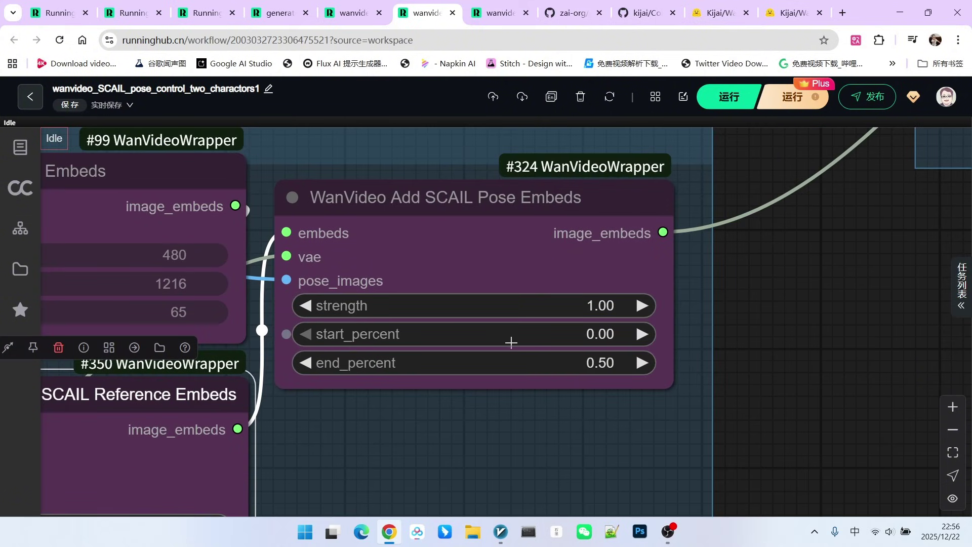
scroll(512, 343, "down", 3)
scroll(740, 370, "down", 2)
left_click_drag(740, 369, 690, 375)
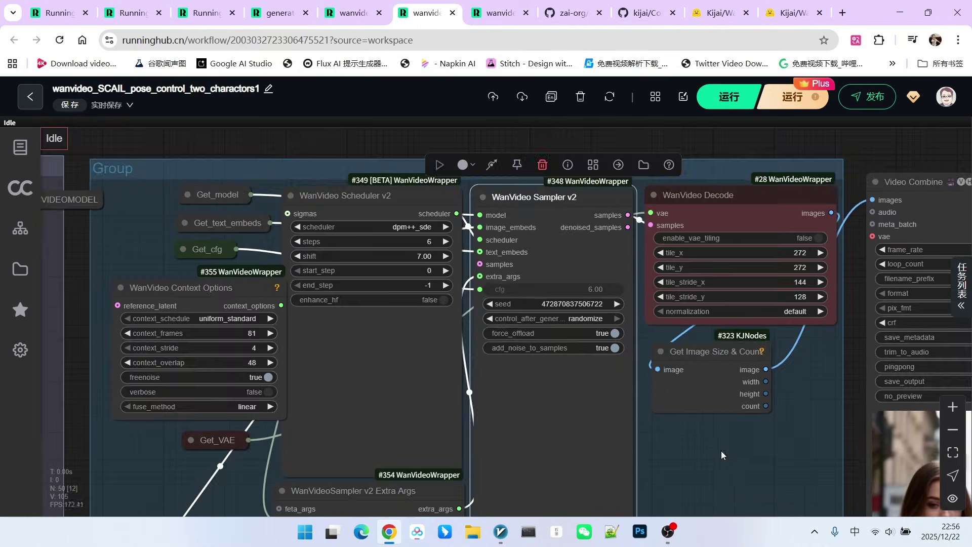
scroll(681, 375, "up", 2)
scroll(680, 375, "up", 1)
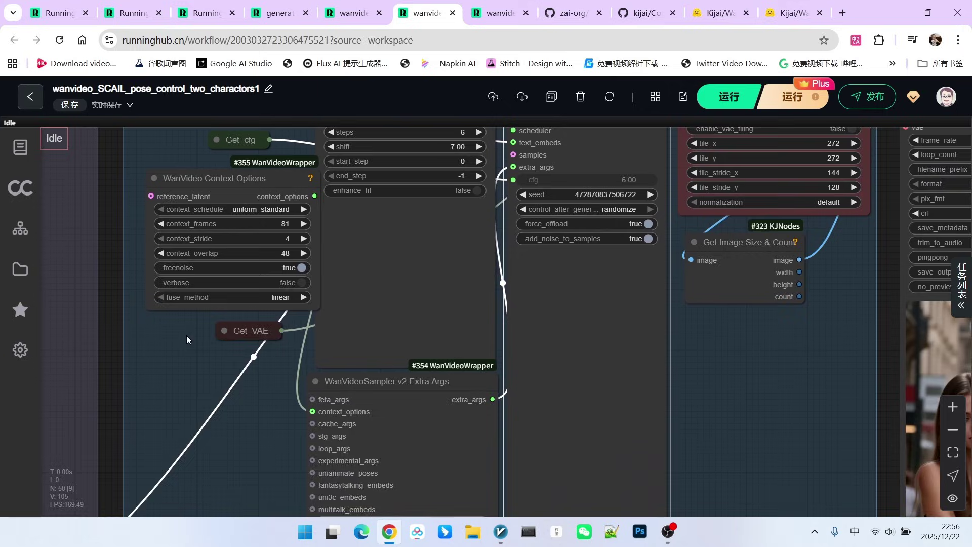
left_click_drag(186, 335, 160, 404)
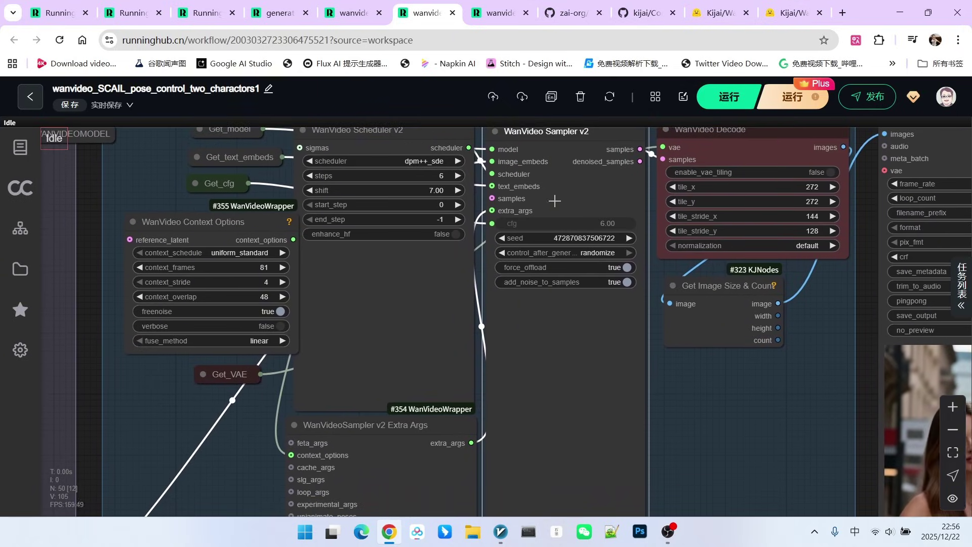
scroll(580, 310, "down", 1)
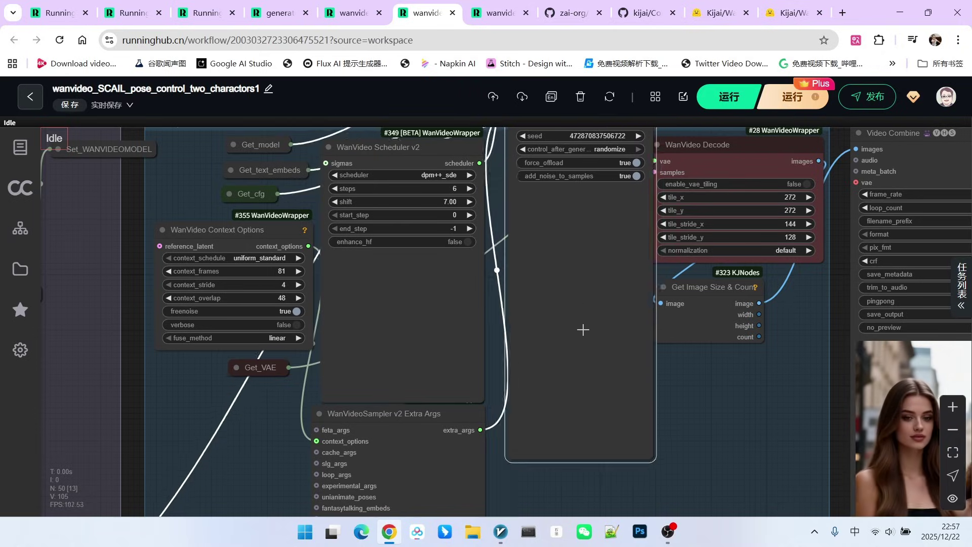
scroll(421, 289, "up", 3)
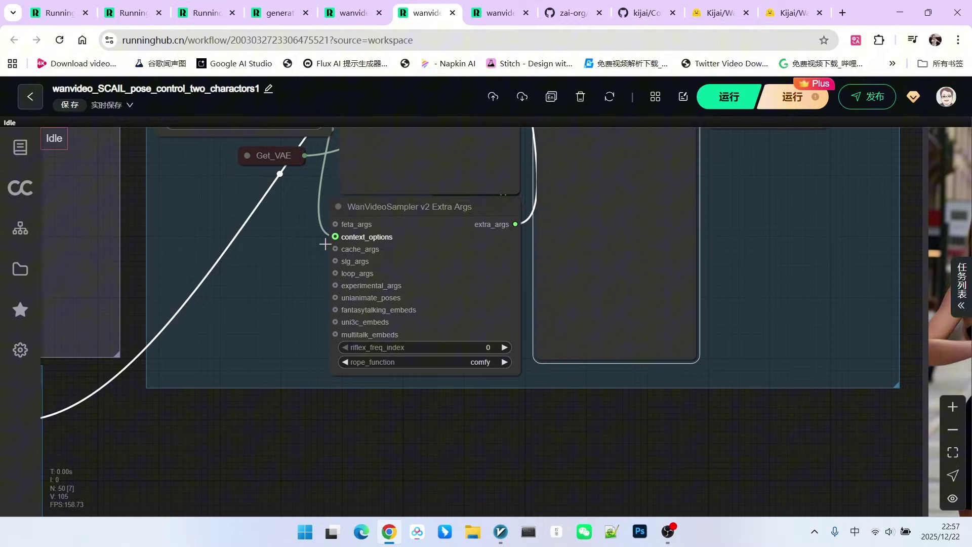
scroll(325, 243, "down", 3)
scroll(568, 285, "up", 3)
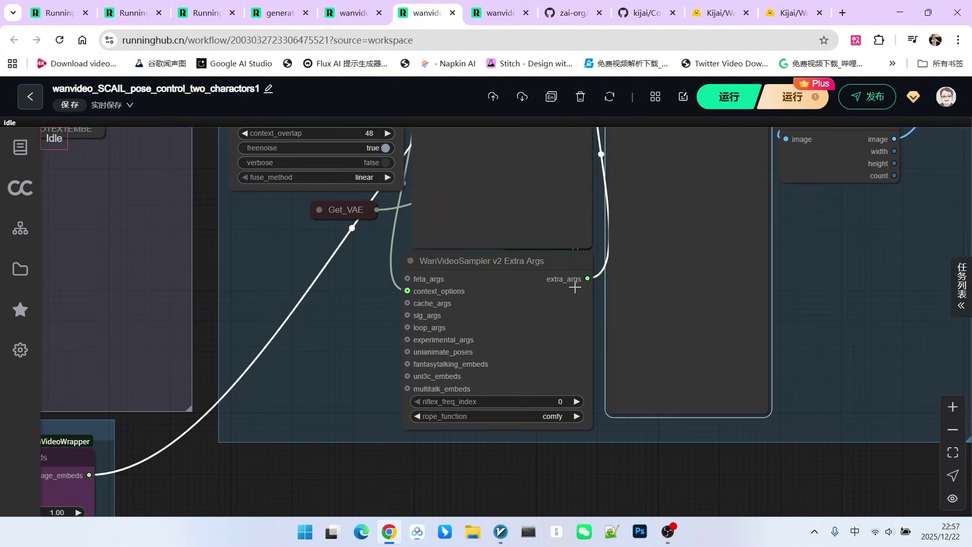
scroll(529, 294, "down", 3)
scroll(607, 342, "up", 3)
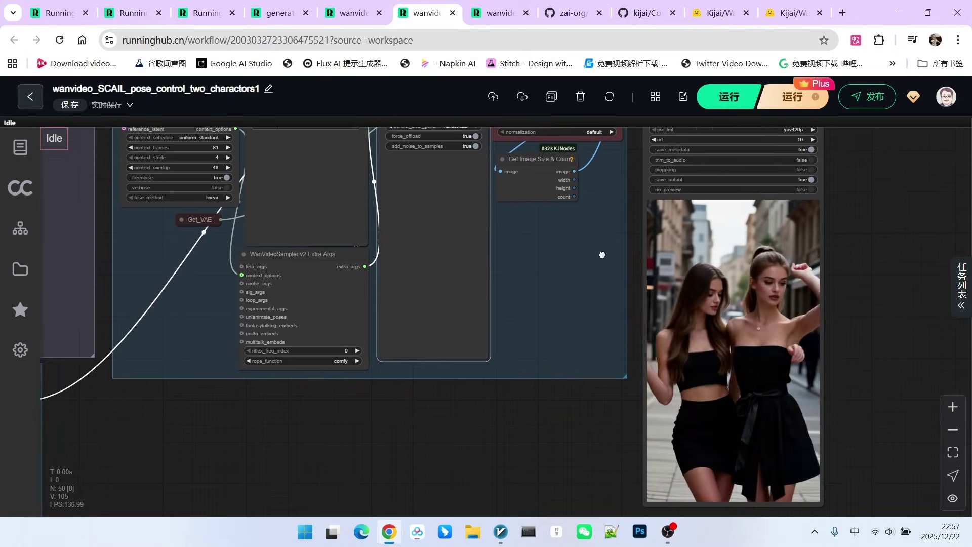
scroll(862, 350, "up", 2)
scroll(859, 334, "down", 2)
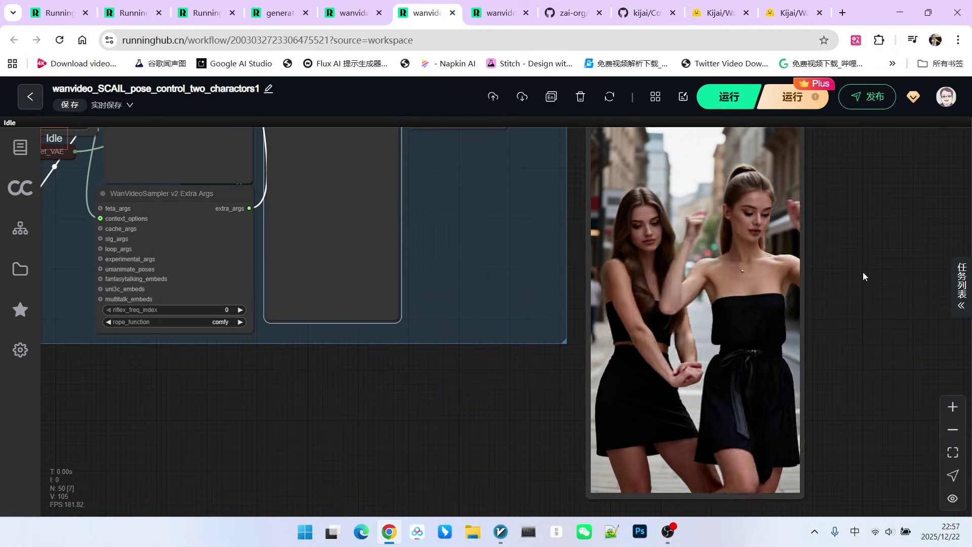
scroll(863, 272, "down", 1)
left_click_drag(864, 260, 711, 260)
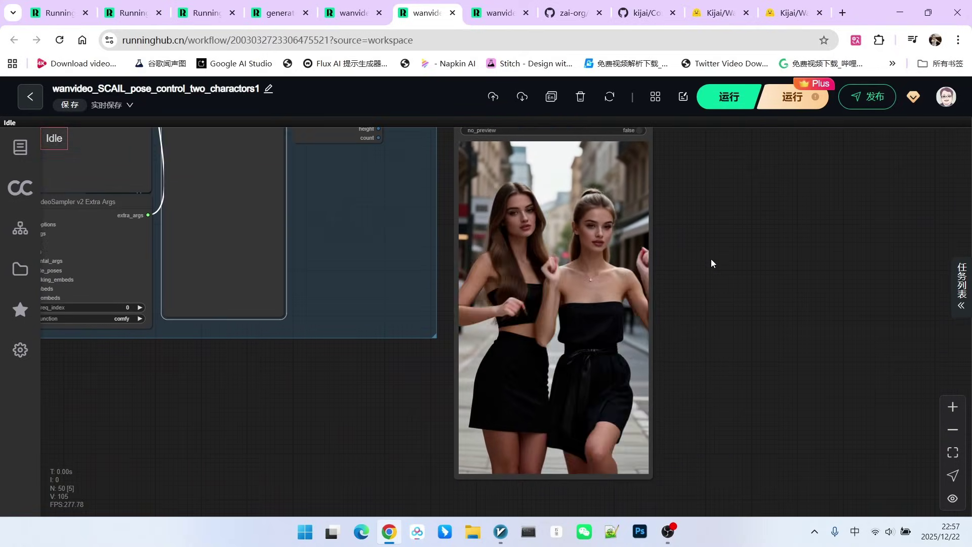
scroll(711, 259, "up", 1)
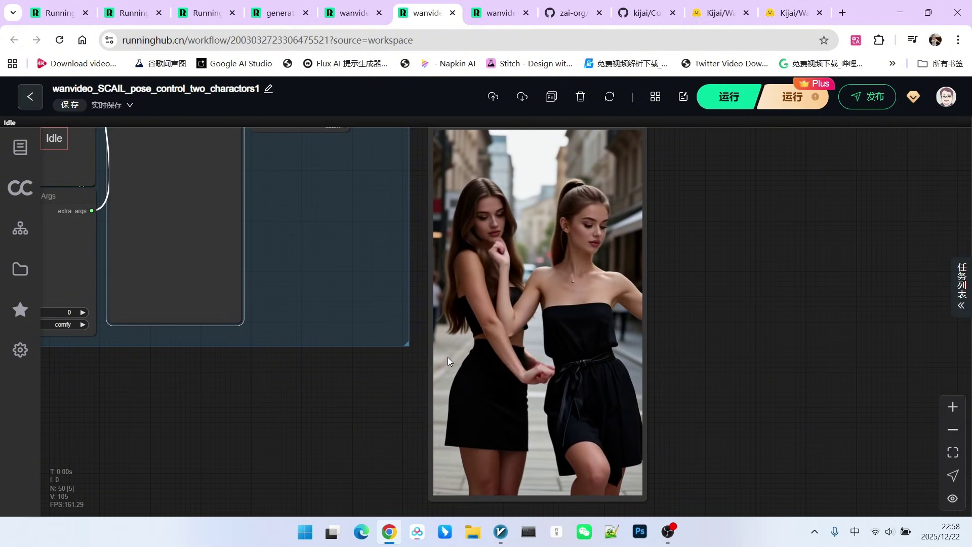
Step: Close the output preview and survey the pose input, Load Video, Resize Image and output nodes
left_click(707, 295)
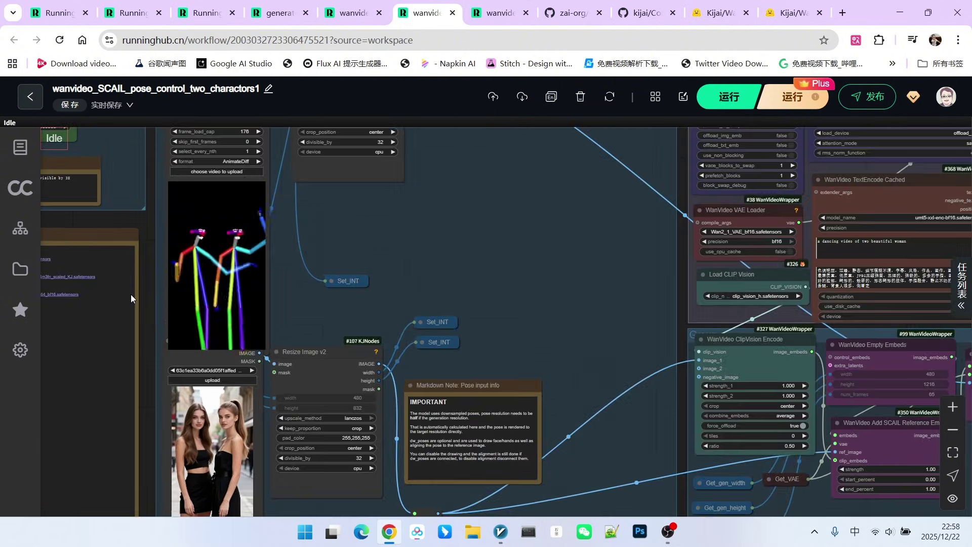
scroll(152, 273, "up", 3)
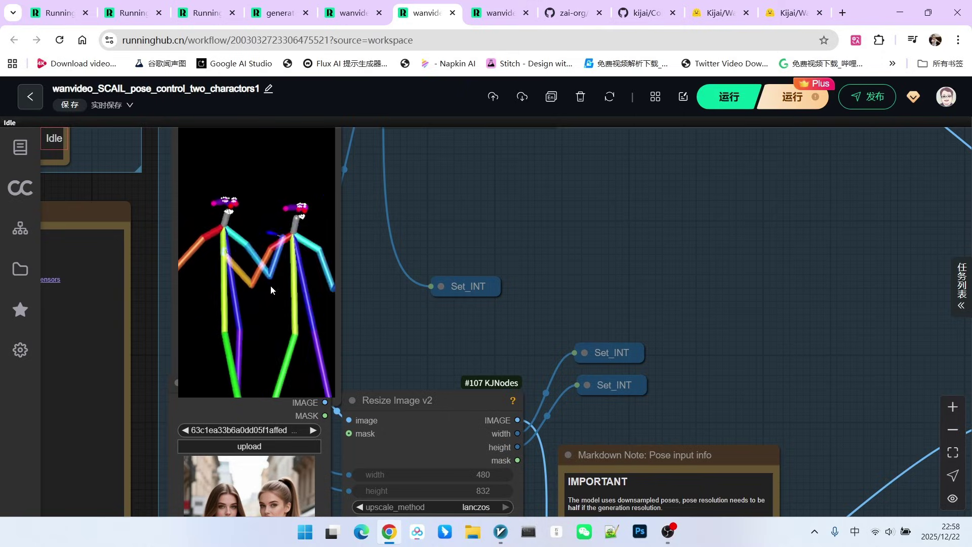
scroll(270, 285, "down", 5)
left_click_drag(769, 452, 556, 467)
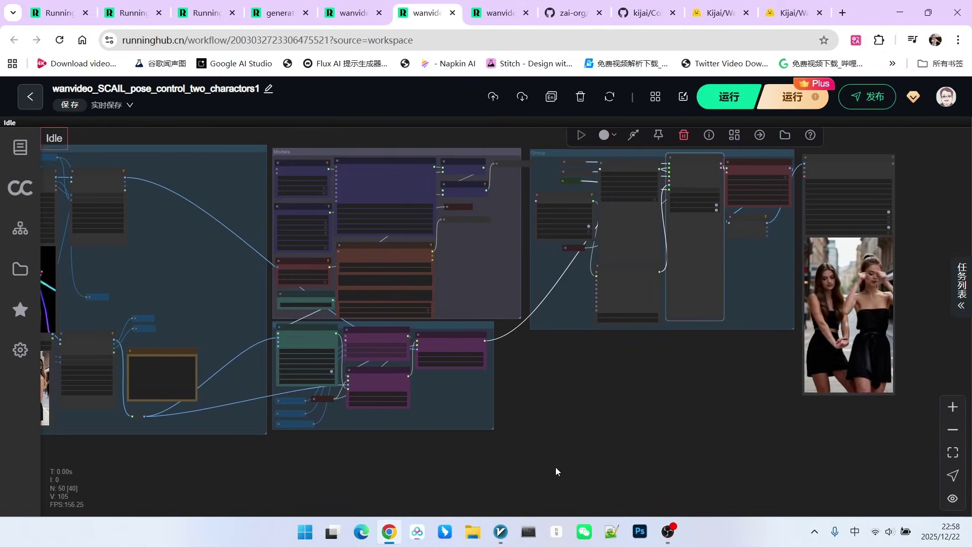
scroll(555, 467, "down", 1)
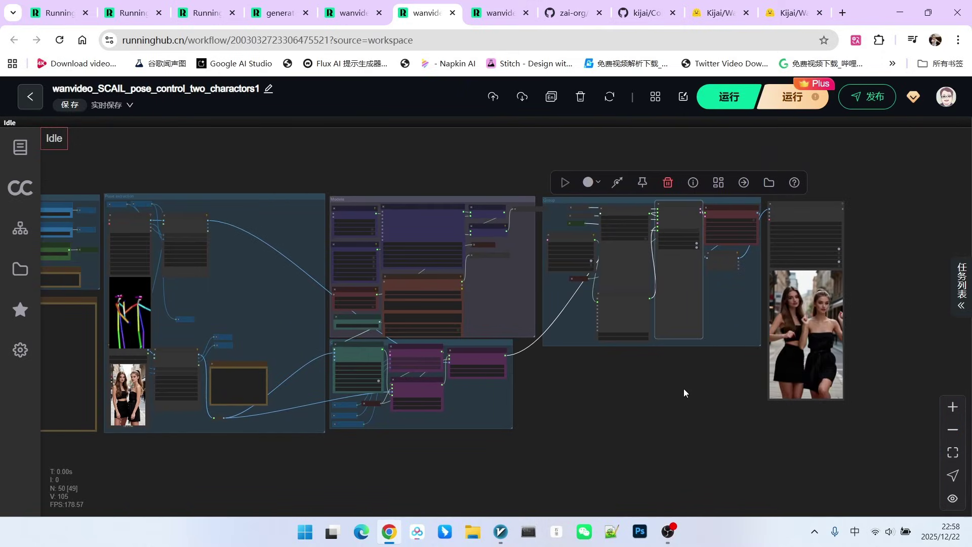
scroll(687, 393, "up", 8)
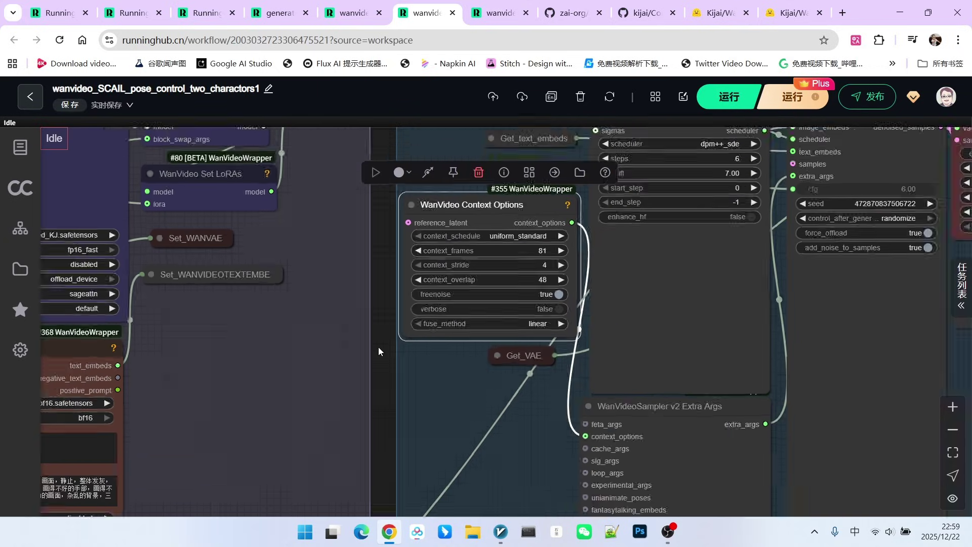
scroll(379, 347, "down", 6)
left_click_drag(380, 347, 465, 164)
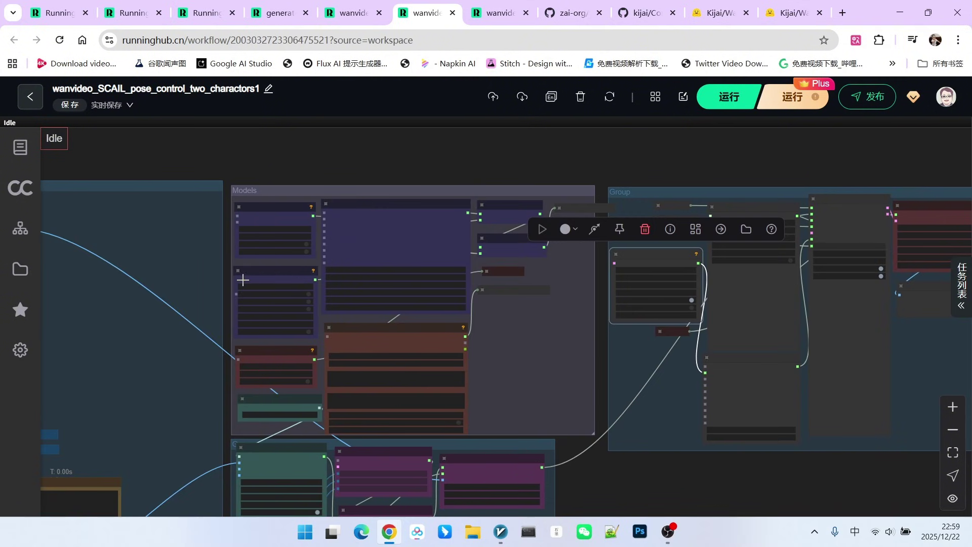
left_click_drag(284, 161, 206, 68)
scroll(182, 266, "up", 6)
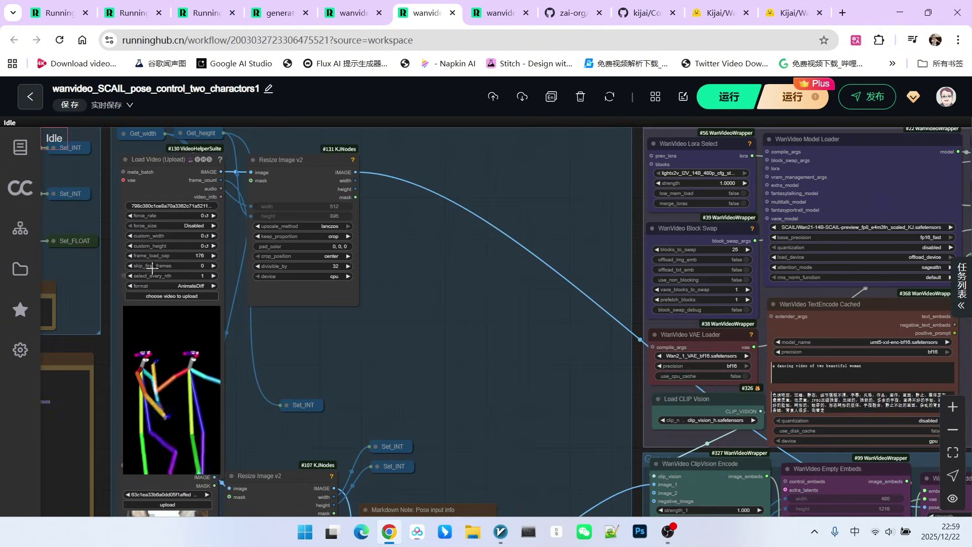
scroll(213, 262, "down", 6)
left_click_drag(228, 305, 152, 228)
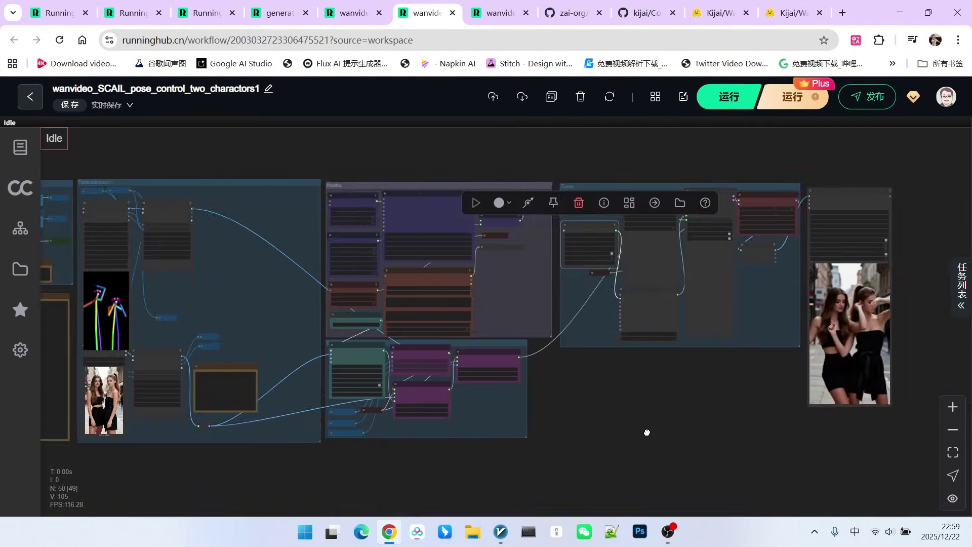
scroll(228, 148, "up", 2)
scroll(855, 310, "up", 3)
scroll(856, 310, "up", 3)
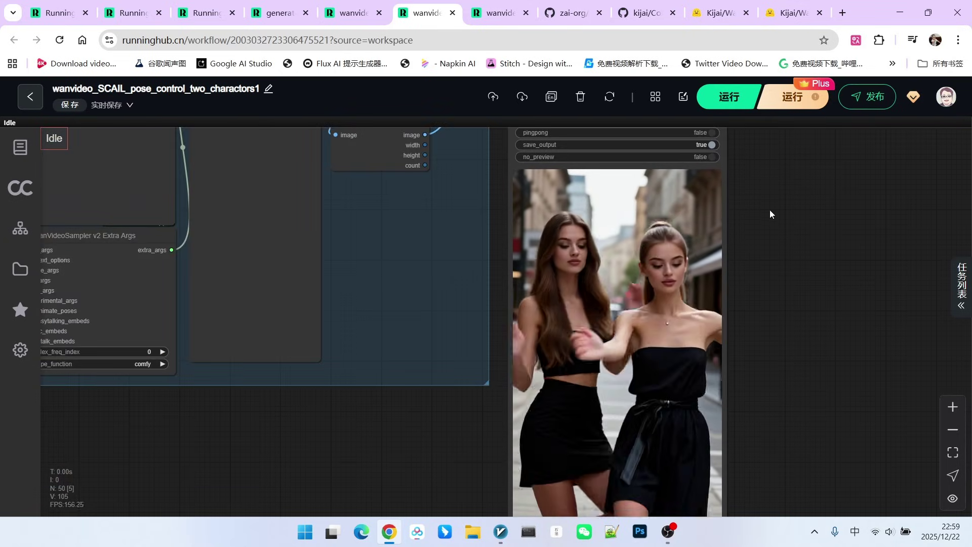
left_click(496, 14)
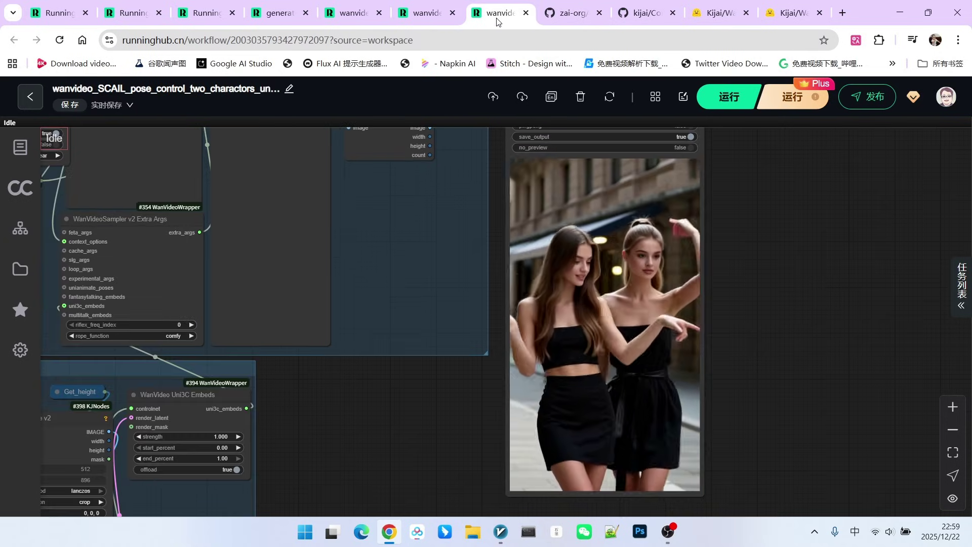
scroll(789, 233, "down", 4)
scroll(788, 232, "up", 2)
scroll(577, 252, "up", 3)
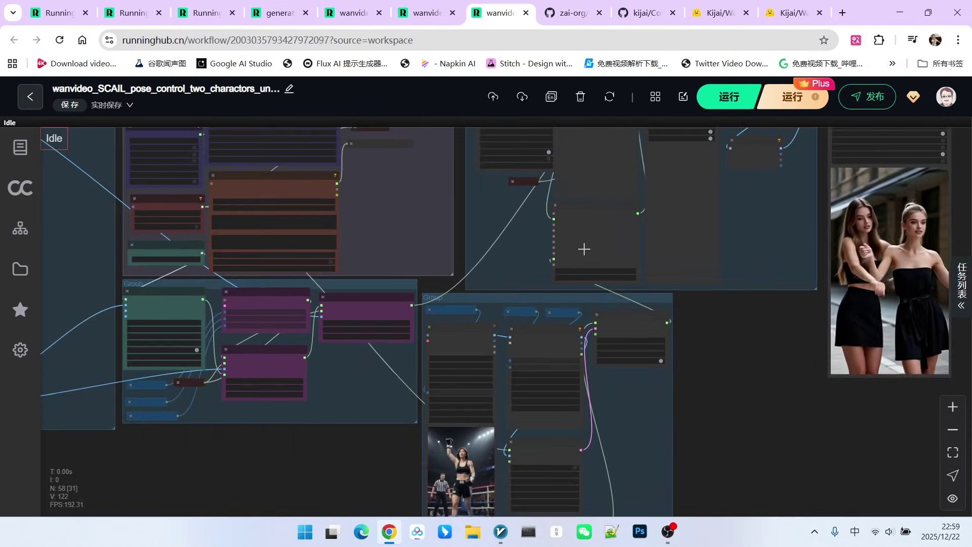
scroll(565, 265, "up", 3)
scroll(566, 265, "up", 2)
scroll(601, 268, "down", 5)
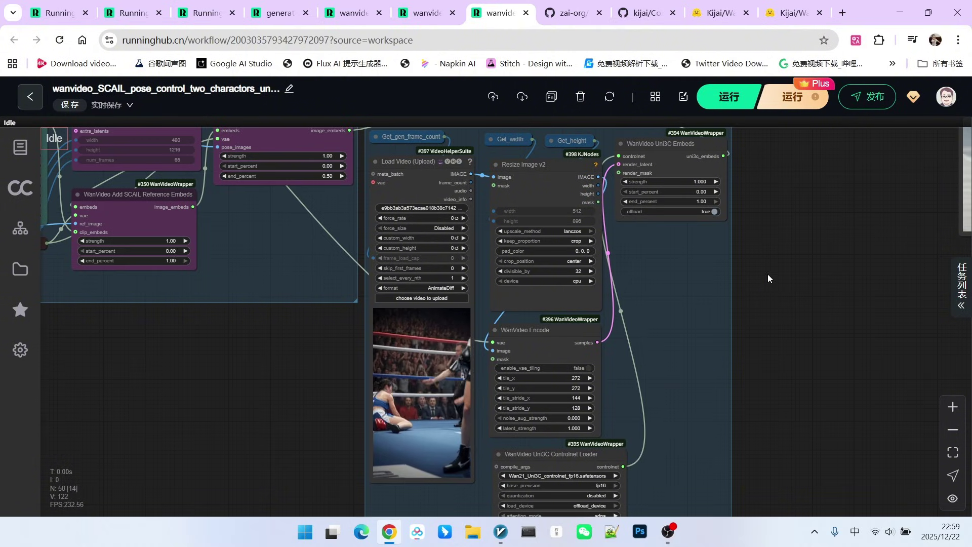
scroll(746, 243, "up", 5)
left_click(607, 182)
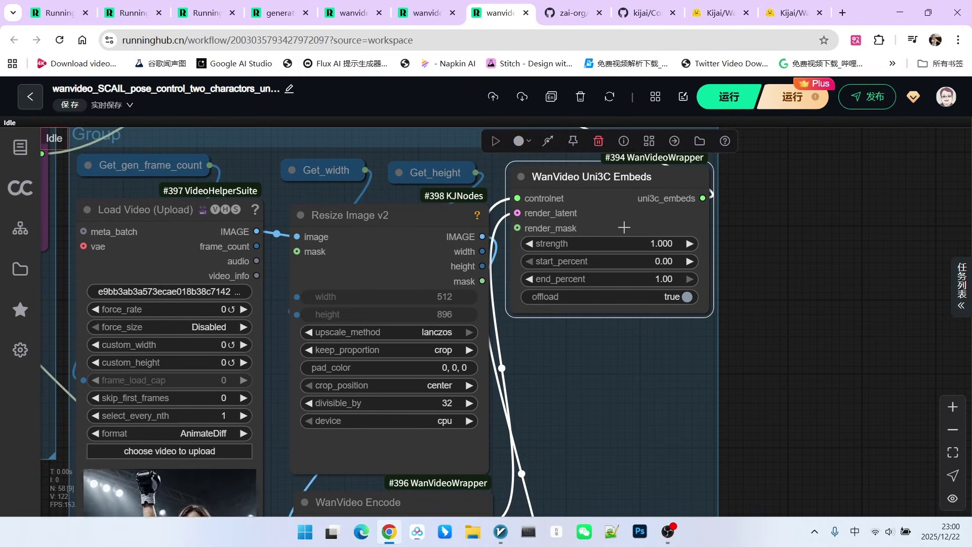
scroll(624, 227, "down", 5)
scroll(755, 193, "down", 2)
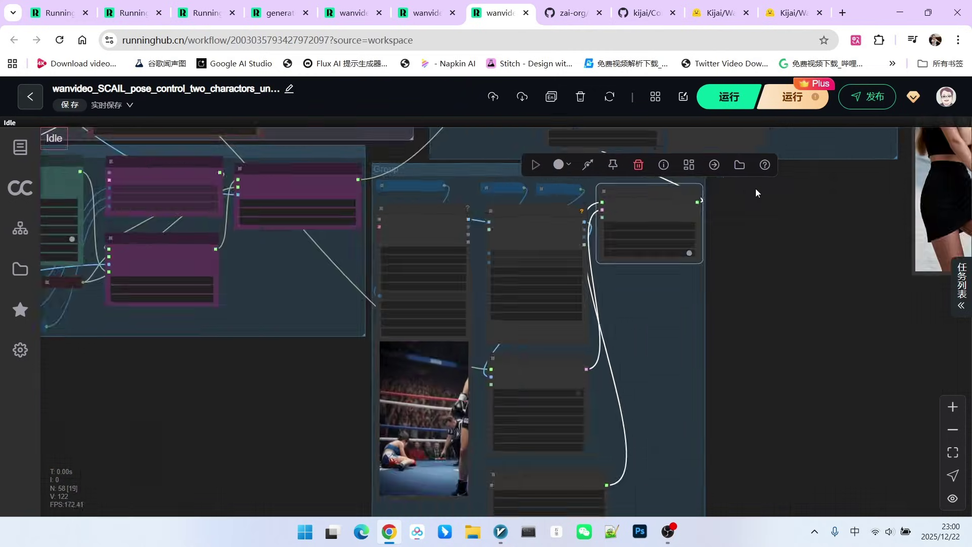
scroll(755, 188, "down", 2)
scroll(532, 266, "up", 5)
scroll(531, 265, "up", 2)
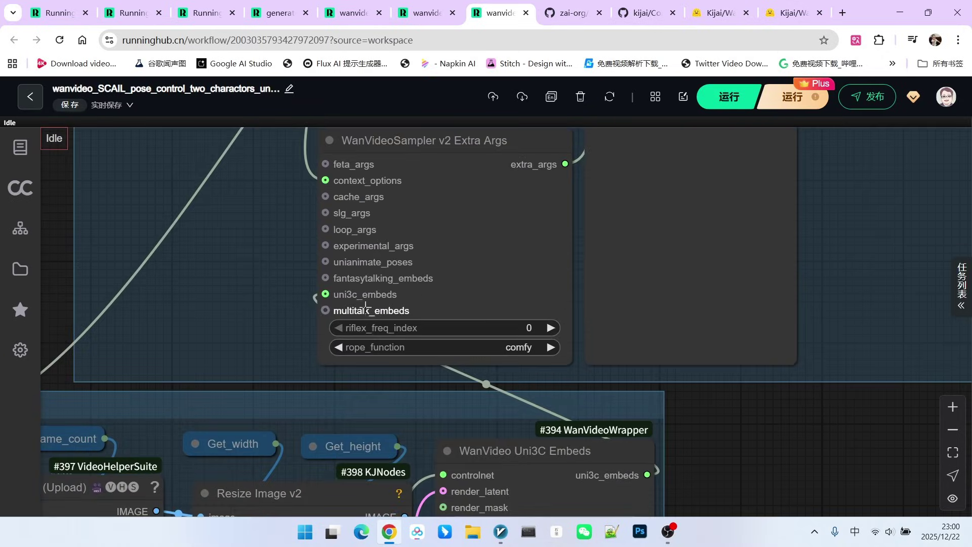
scroll(532, 304, "down", 5)
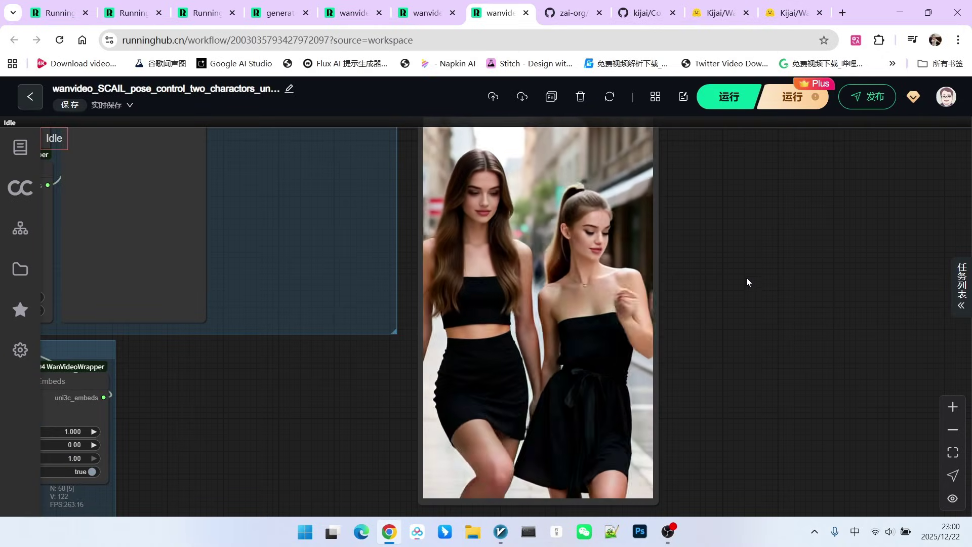
scroll(752, 269, "down", 2)
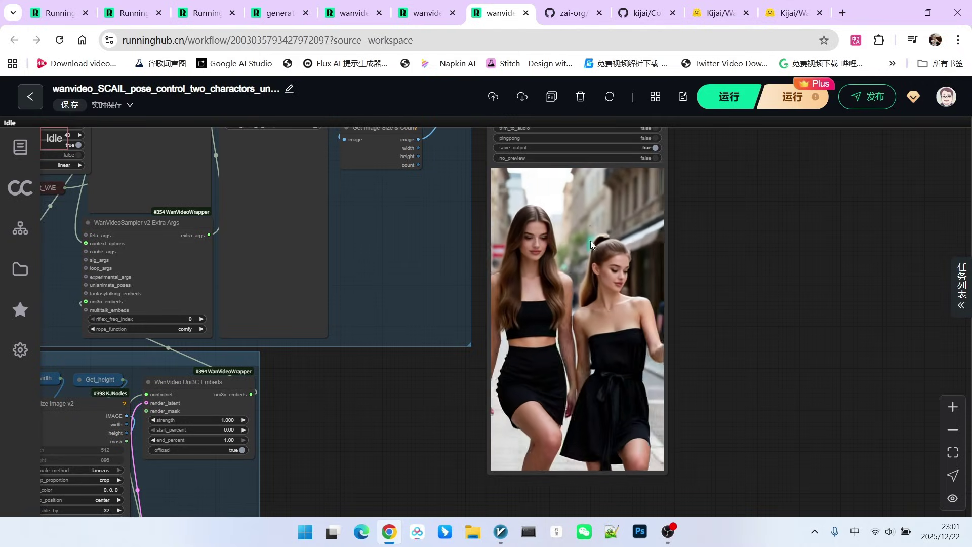
scroll(565, 292, "down", 3)
left_click_drag(549, 269, 492, 328)
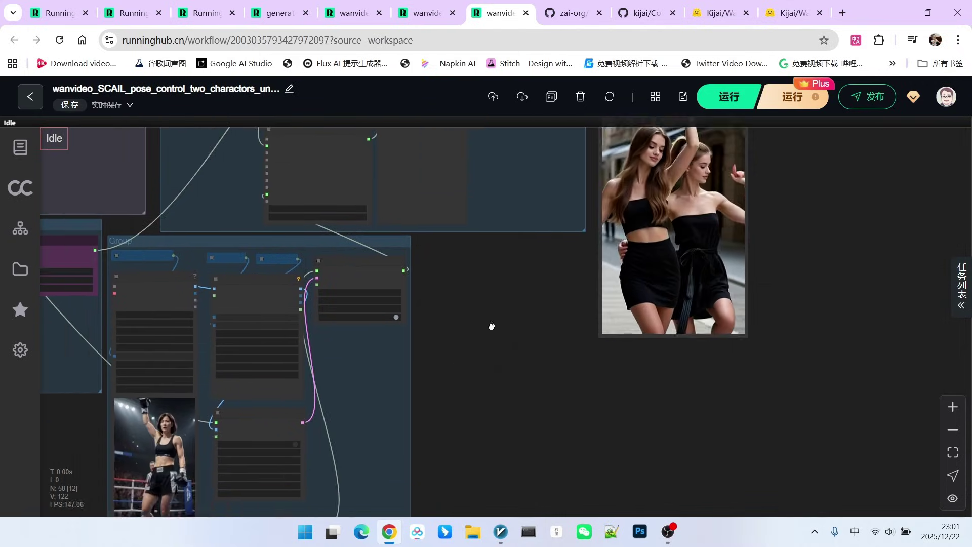
scroll(457, 304, "up", 3)
scroll(463, 288, "up", 3)
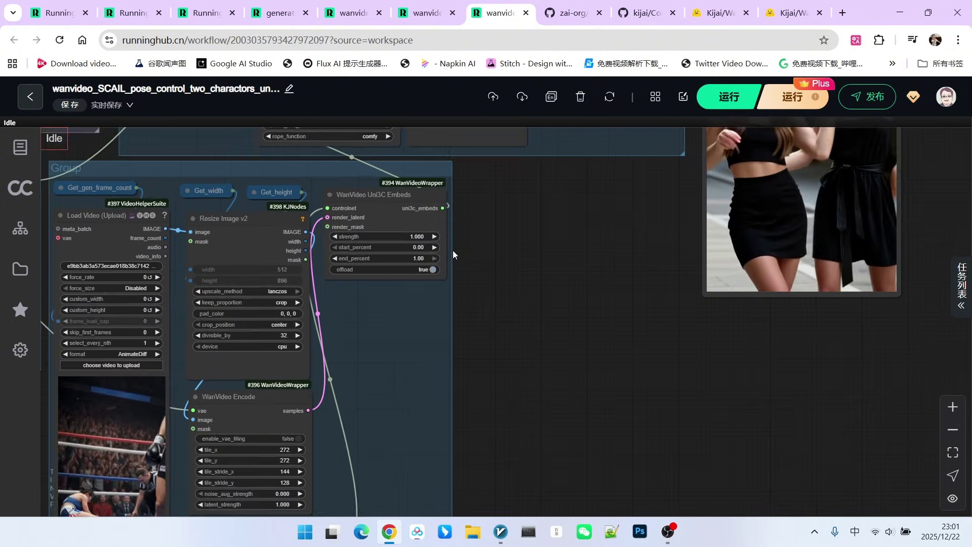
scroll(452, 250, "down", 1)
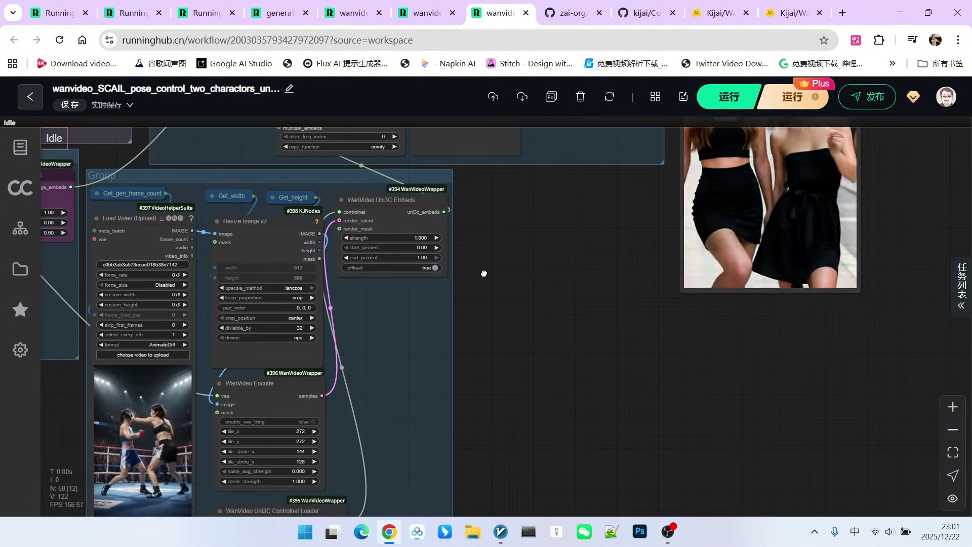
scroll(489, 270, "up", 3)
scroll(491, 262, "up", 3)
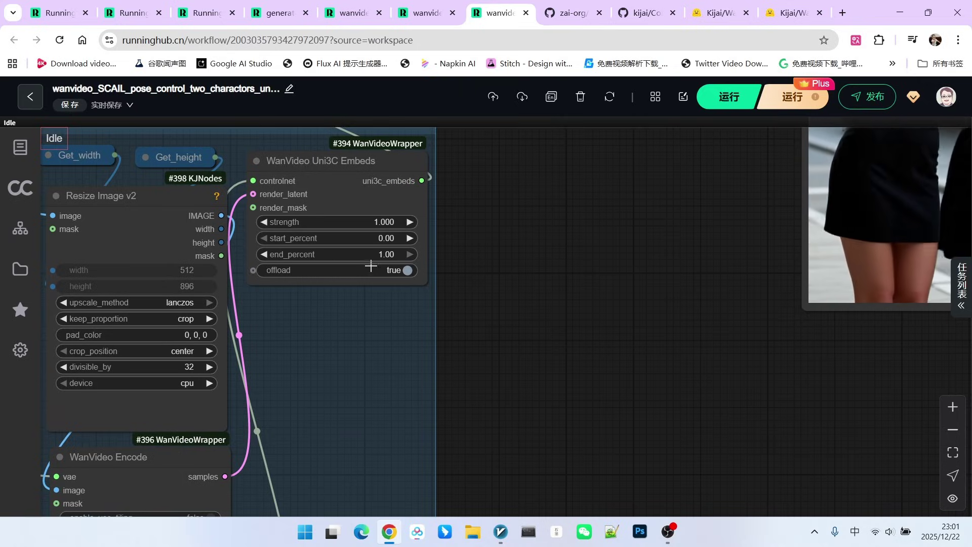
scroll(560, 253, "down", 3)
scroll(599, 395, "down", 3)
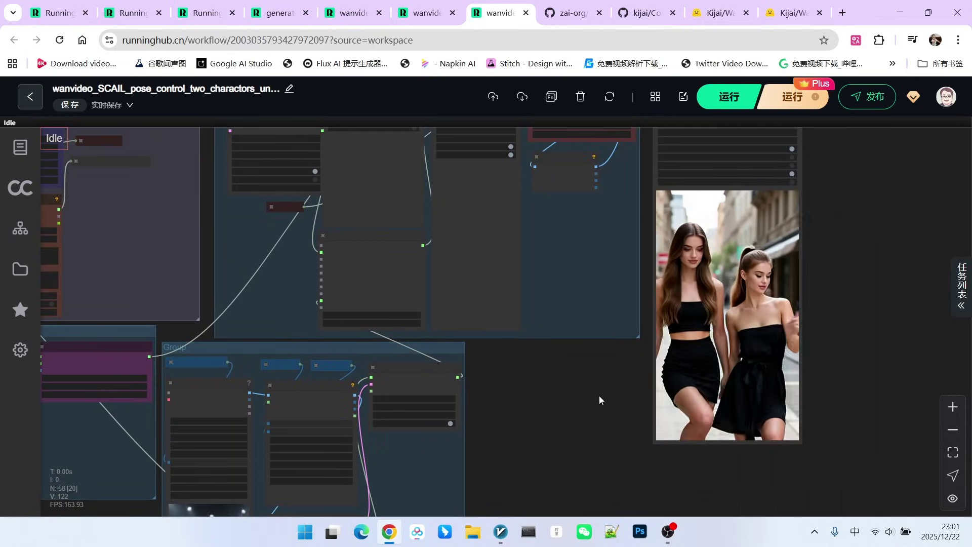
scroll(598, 386, "down", 3)
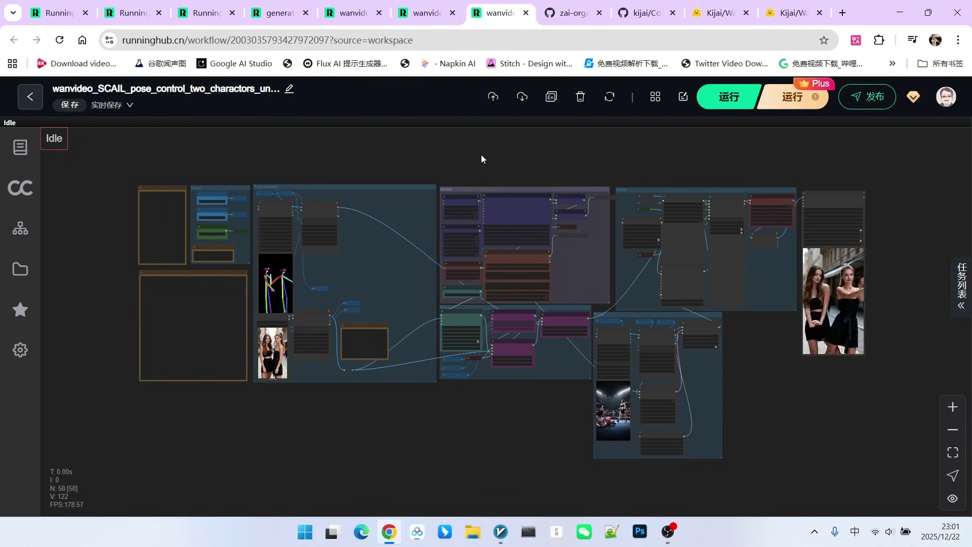
Step: Show the full generate_two_charactor_pose graph and bring the merged two-skeleton preview into view
left_click(268, 12)
scroll(365, 154, "up", 1)
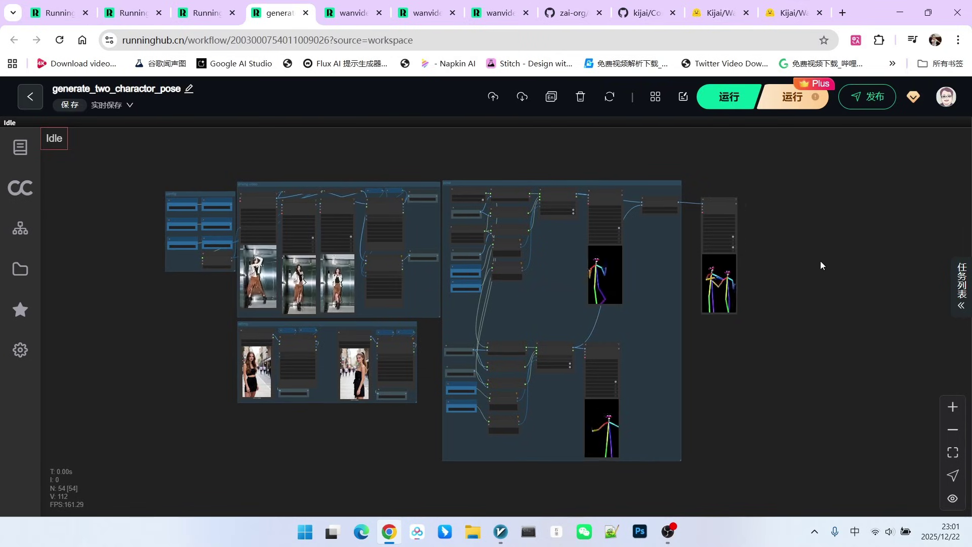
scroll(599, 389, "up", 8)
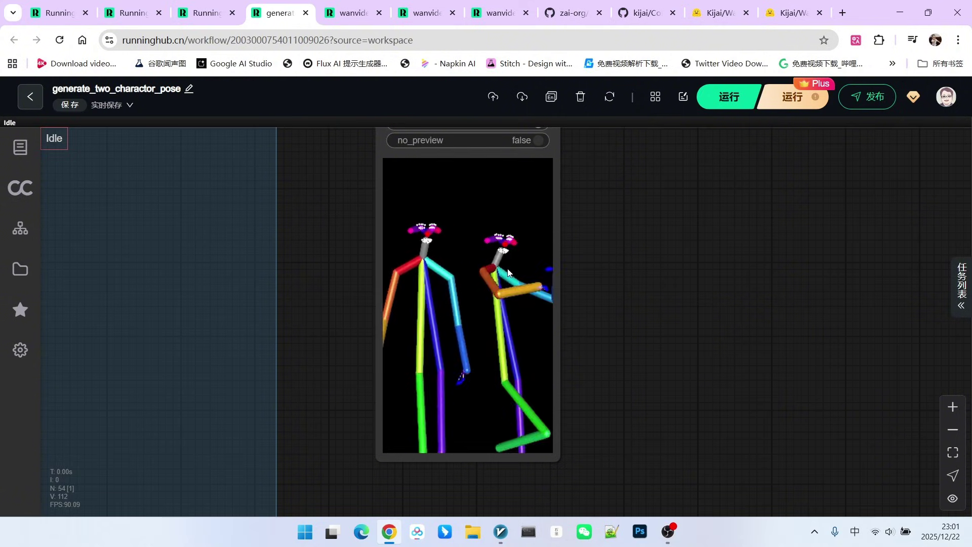
scroll(674, 249, "down", 8)
scroll(684, 242, "down", 4)
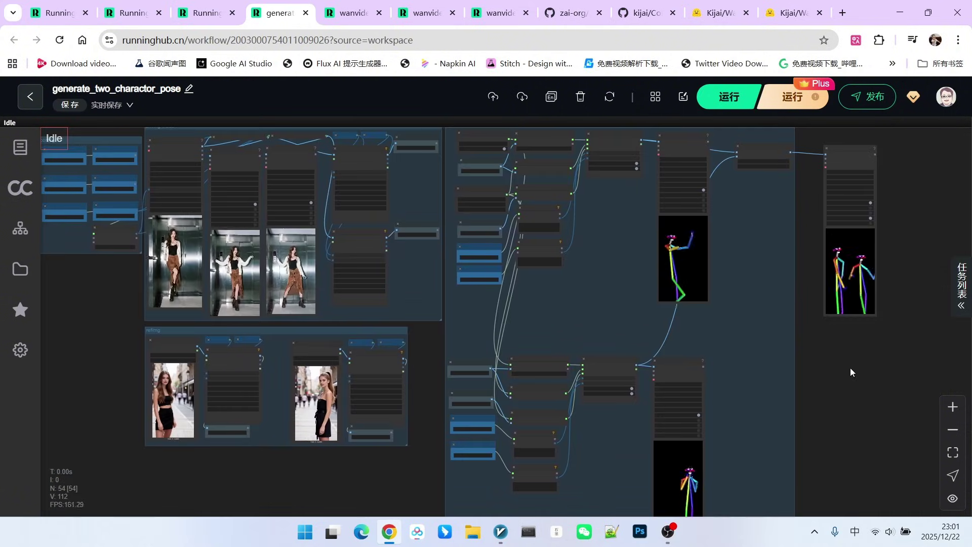
left_click_drag(850, 368, 917, 372)
scroll(869, 340, "down", 2)
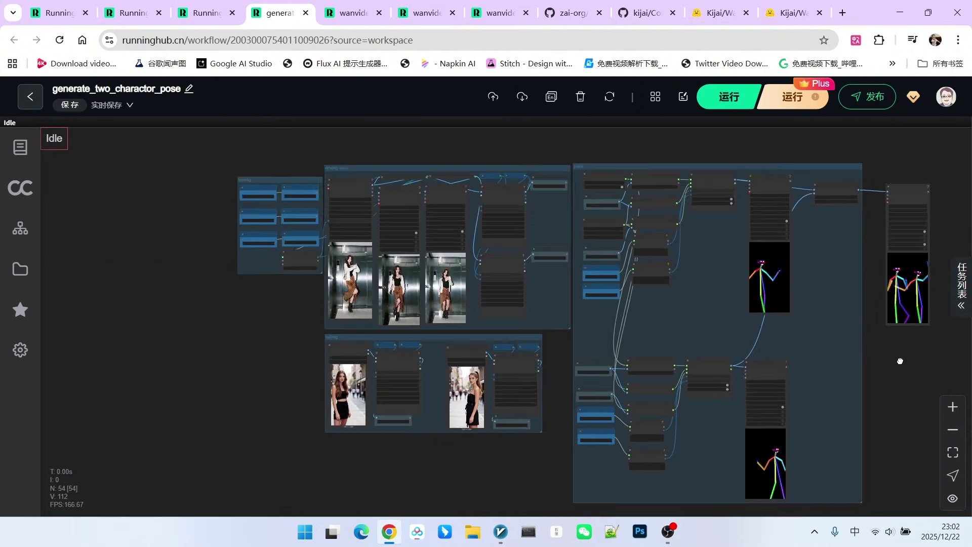
left_click_drag(868, 340, 863, 241)
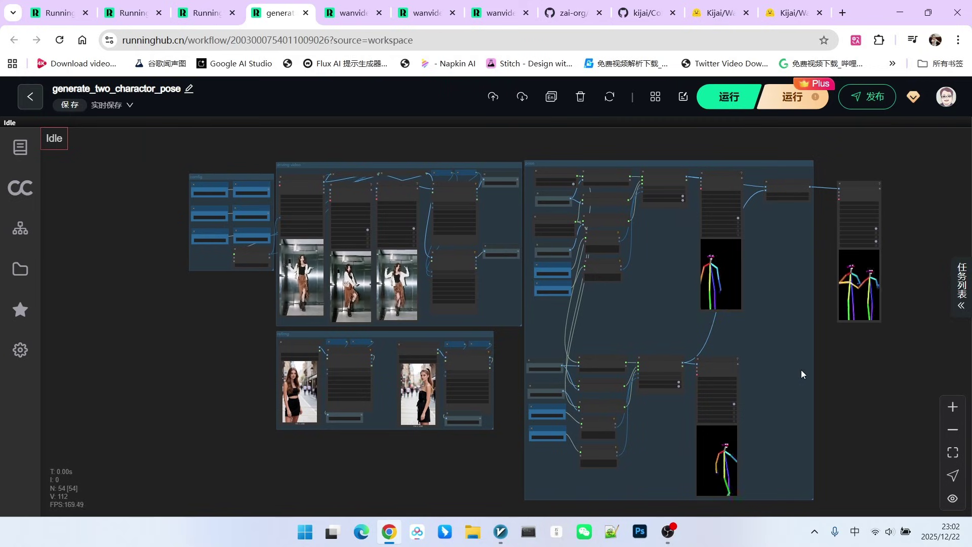
scroll(230, 312, "up", 3)
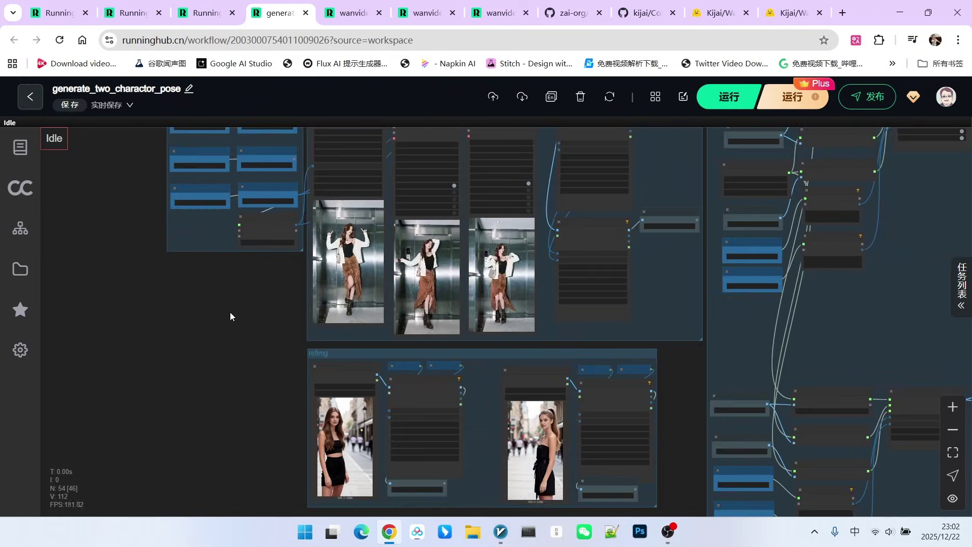
scroll(230, 327, "up", 3)
scroll(250, 350, "up", 2)
scroll(246, 354, "up", 3)
left_click_drag(247, 354, 652, 330)
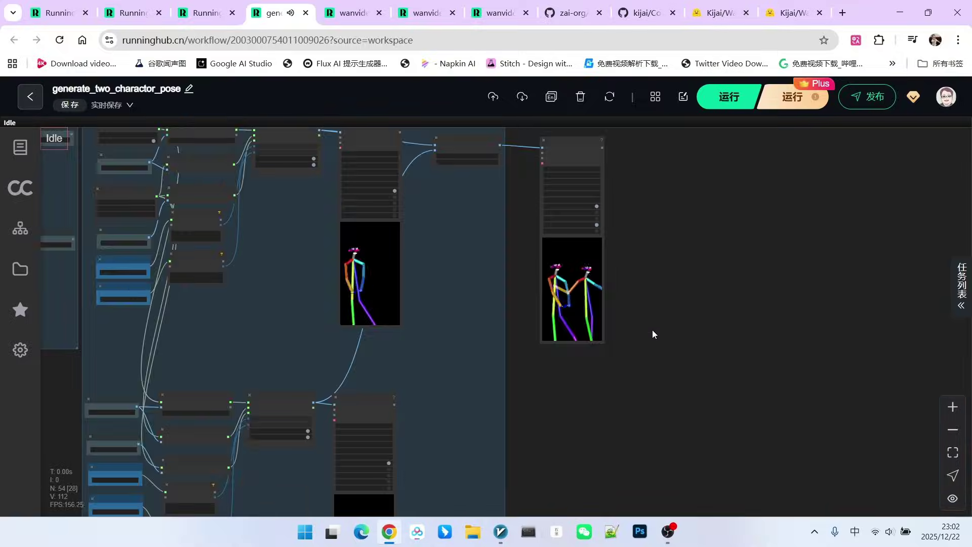
scroll(652, 330, "up", 3)
scroll(608, 263, "up", 3)
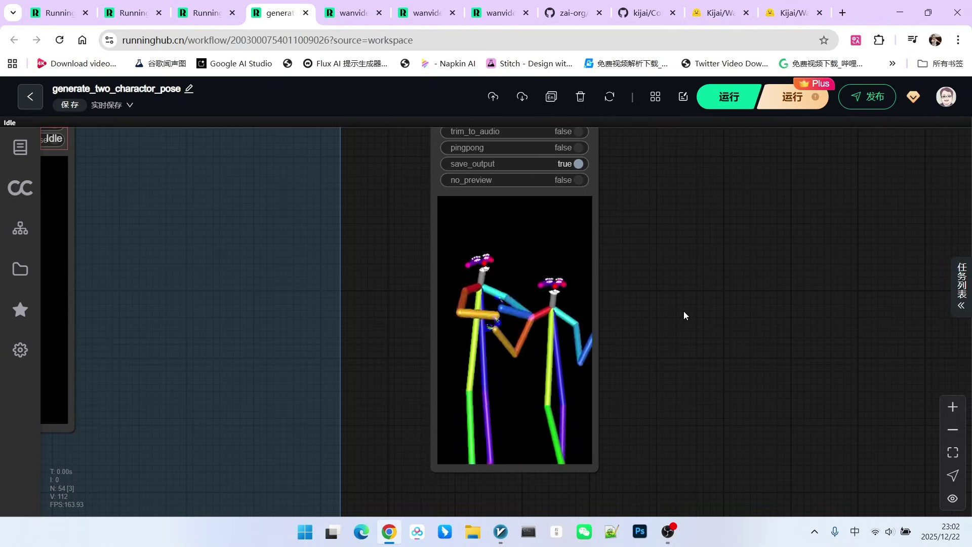
scroll(699, 284, "down", 1)
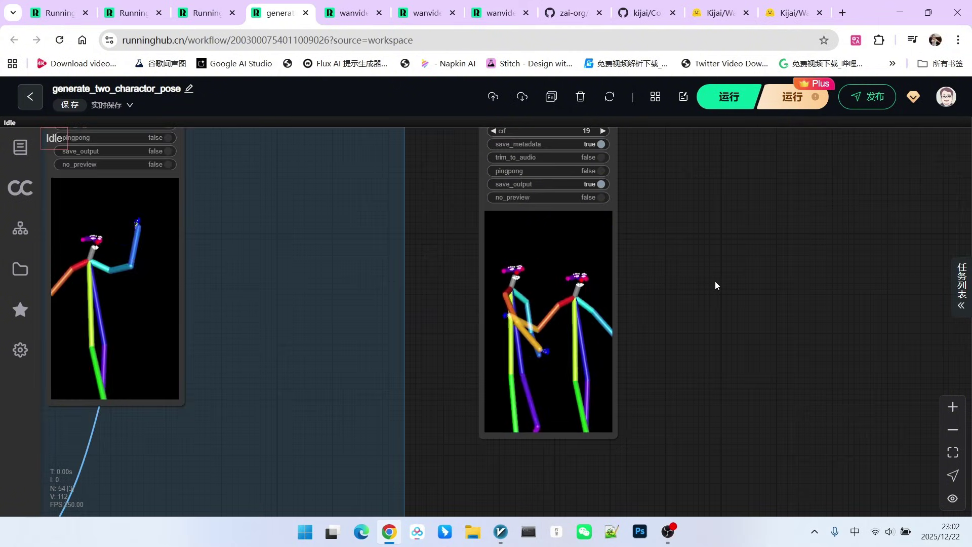
scroll(714, 281, "down", 2)
scroll(715, 281, "down", 2)
scroll(715, 282, "down", 1)
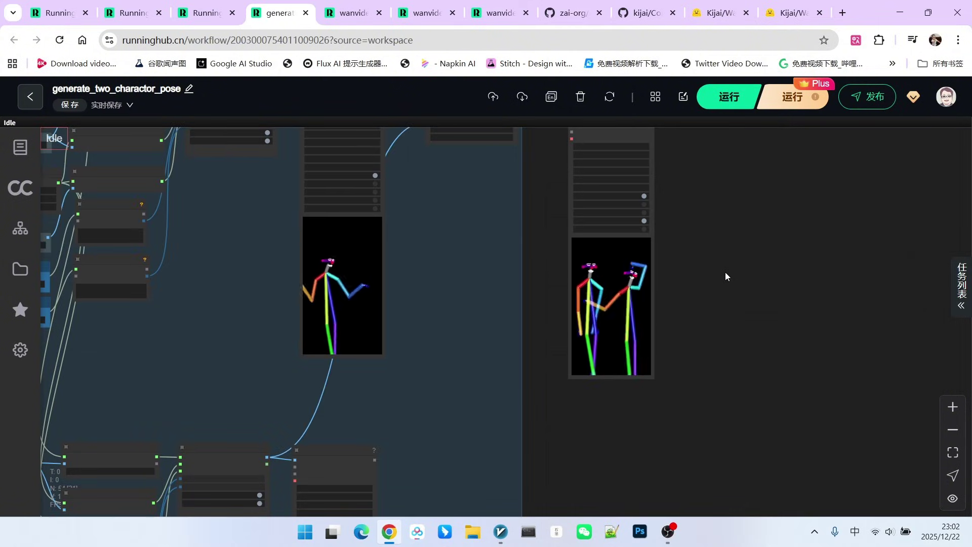
scroll(724, 272, "down", 3)
scroll(725, 272, "down", 1)
left_click_drag(799, 409, 812, 409)
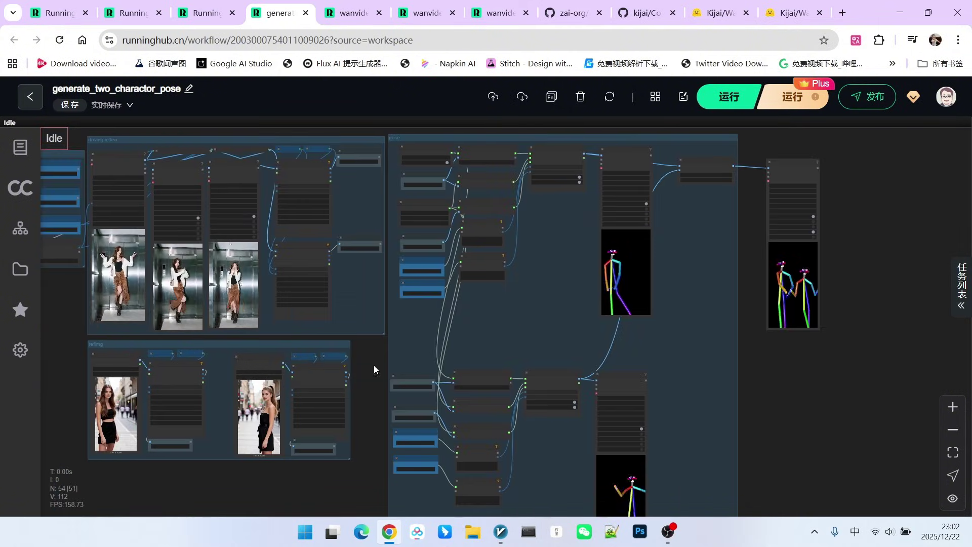
scroll(374, 365, "up", 4)
scroll(207, 417, "up", 2)
scroll(132, 197, "up", 1)
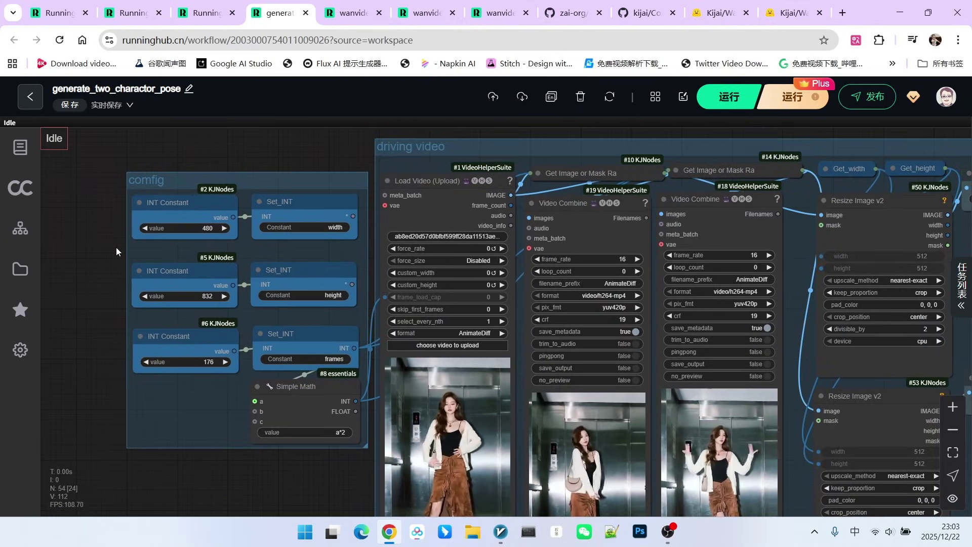
scroll(116, 240, "up", 1)
left_click(190, 199)
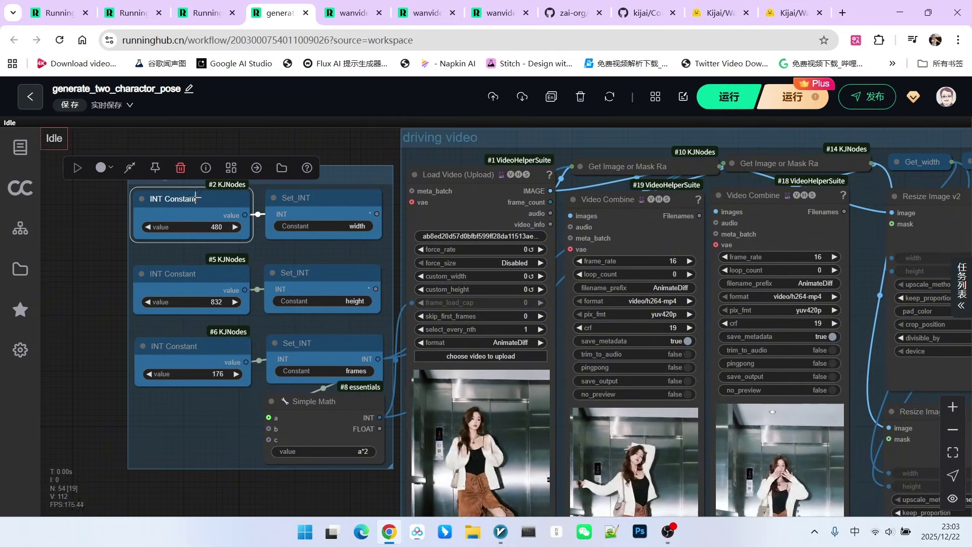
left_click(208, 287)
left_click(214, 358)
scroll(266, 486, "up", 1)
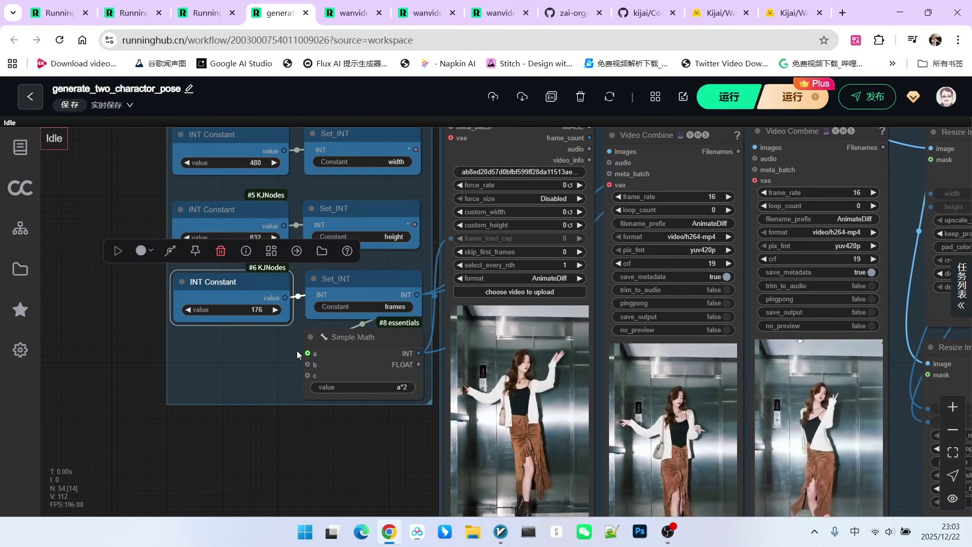
scroll(289, 358, "up", 2)
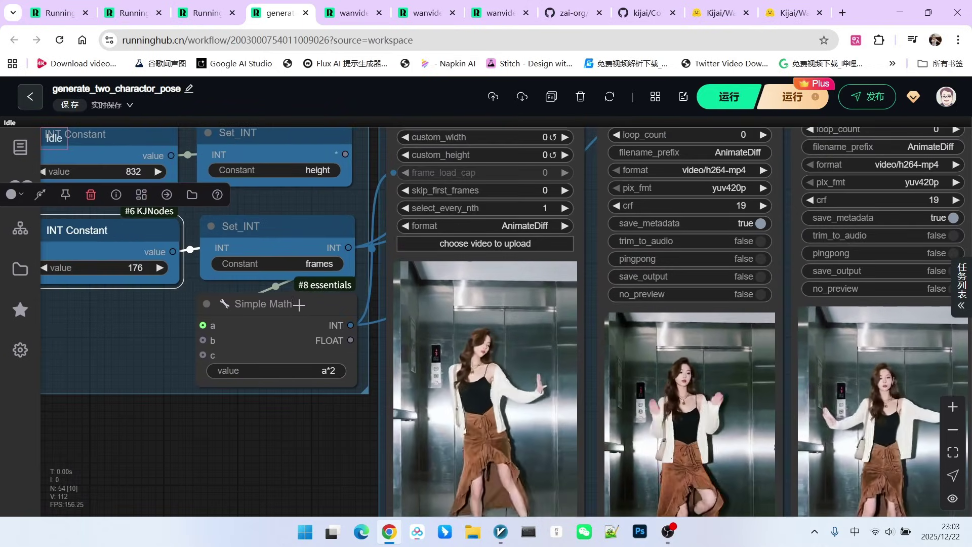
scroll(302, 433, "down", 3)
scroll(302, 433, "down", 2)
left_click(367, 152)
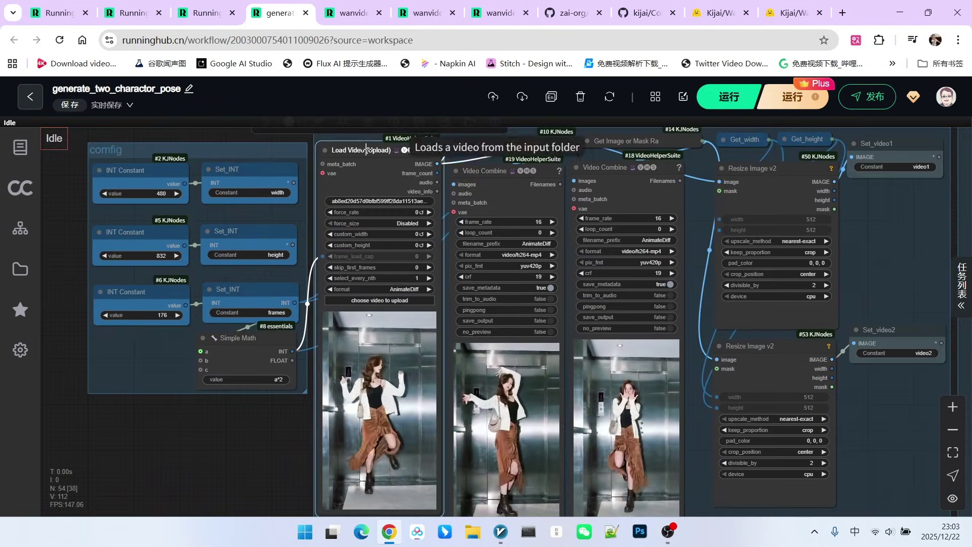
left_click(487, 171)
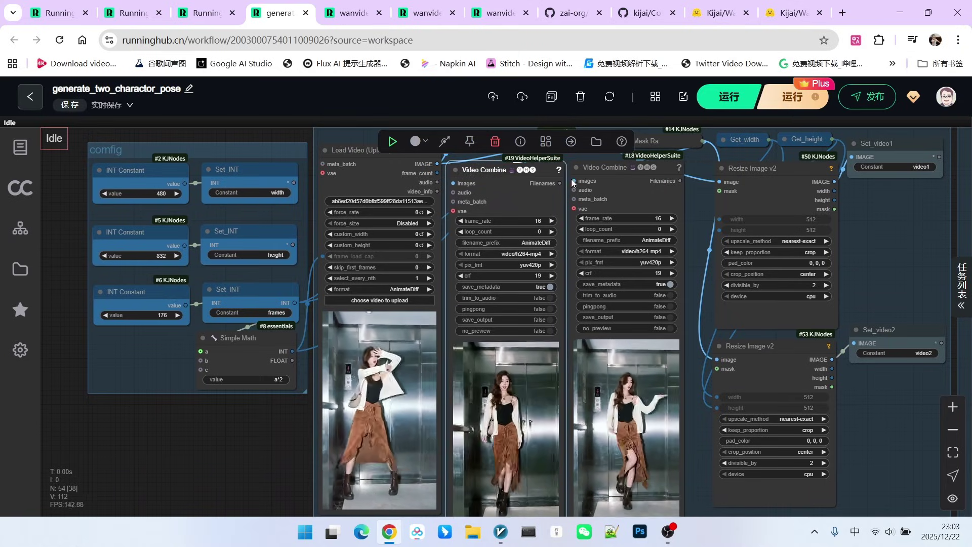
left_click(605, 166)
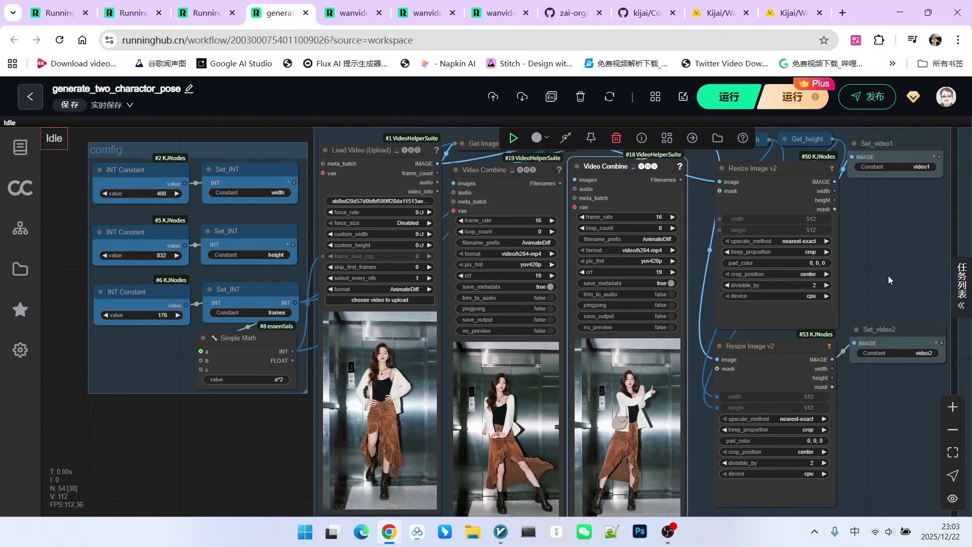
scroll(835, 277, "down", 2)
scroll(747, 270, "down", 3)
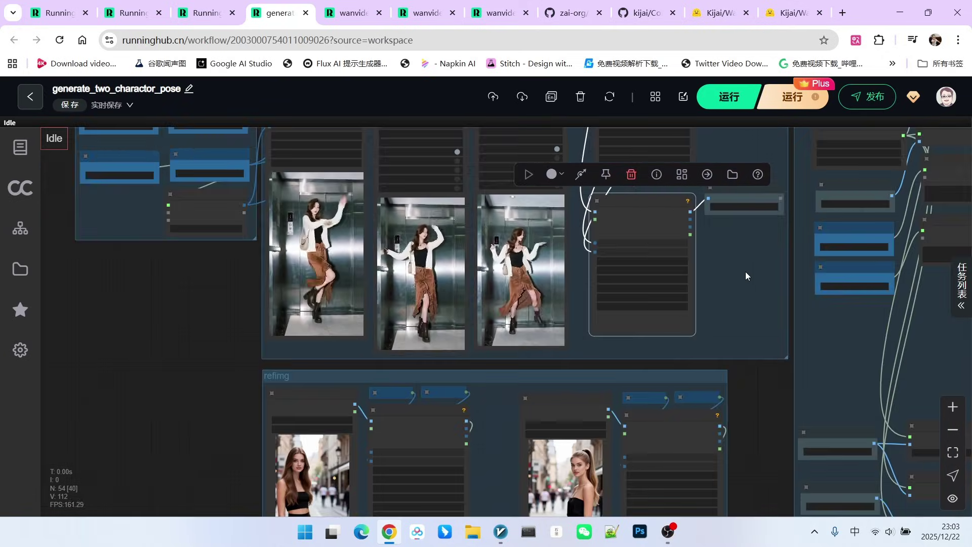
left_click_drag(744, 271, 738, 169)
left_click_drag(750, 358, 768, 278)
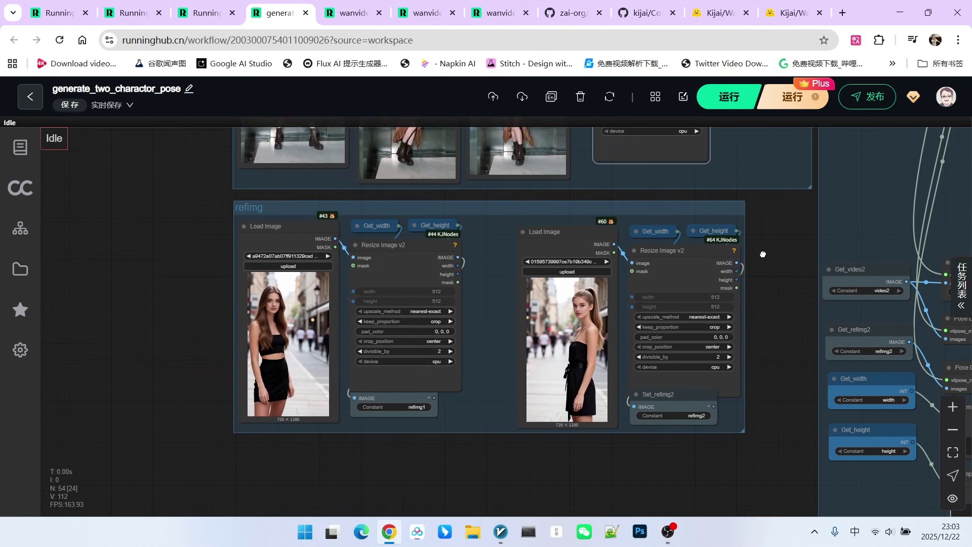
left_click_drag(769, 229, 742, 323)
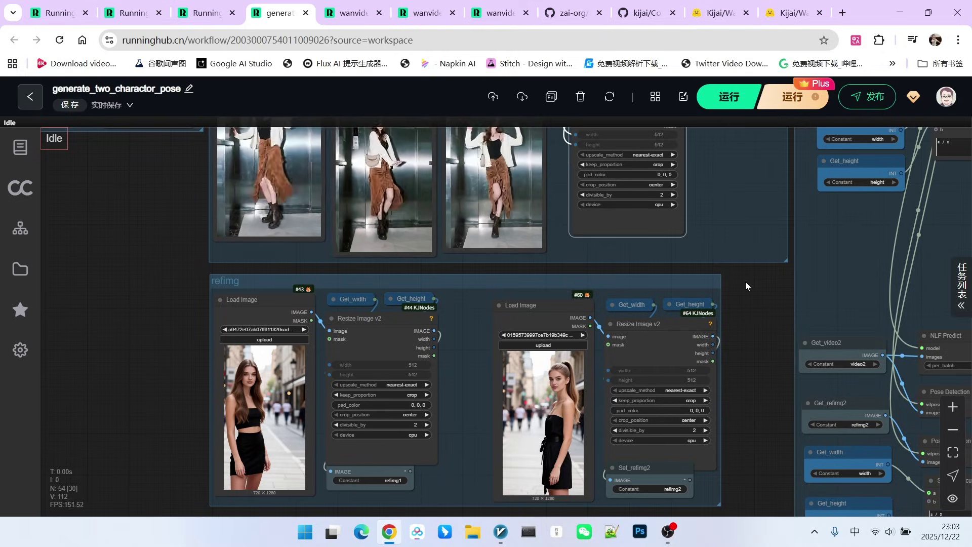
left_click_drag(745, 281, 847, 231)
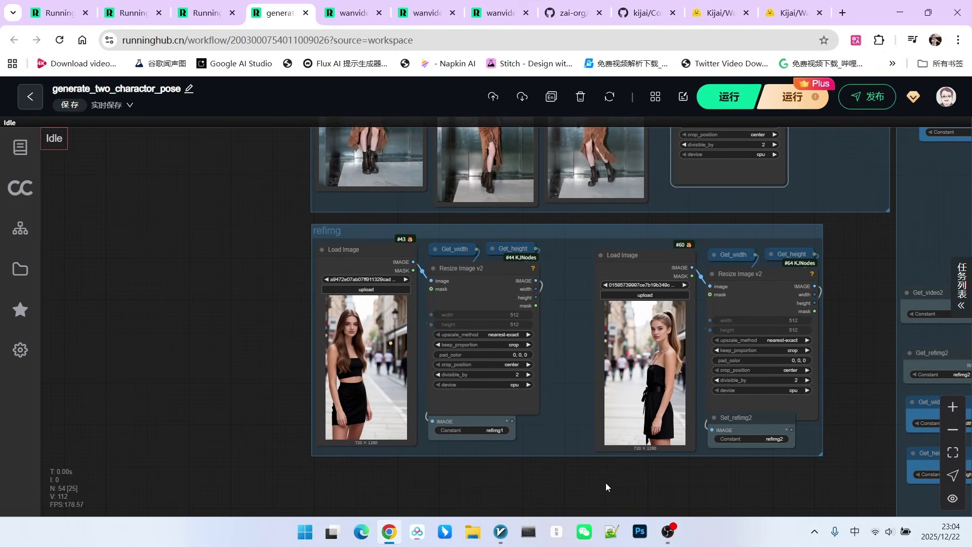
scroll(544, 458, "up", 2)
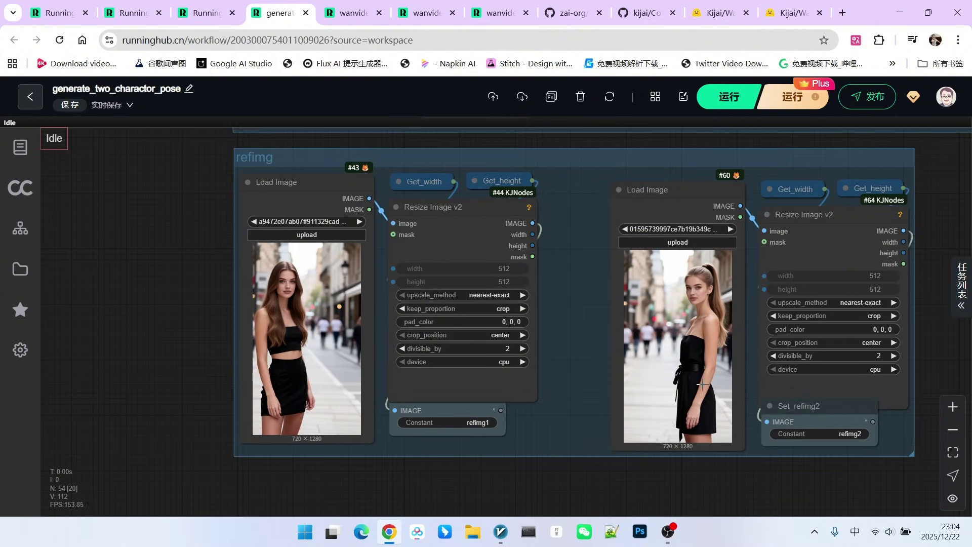
scroll(702, 426, "down", 1)
scroll(646, 456, "down", 1)
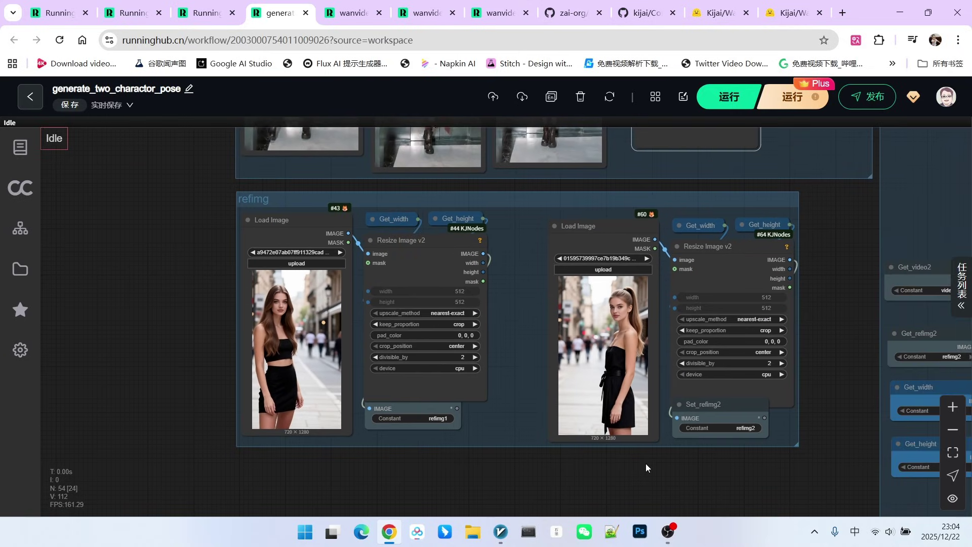
scroll(645, 463, "up", 1)
scroll(629, 449, "up", 1)
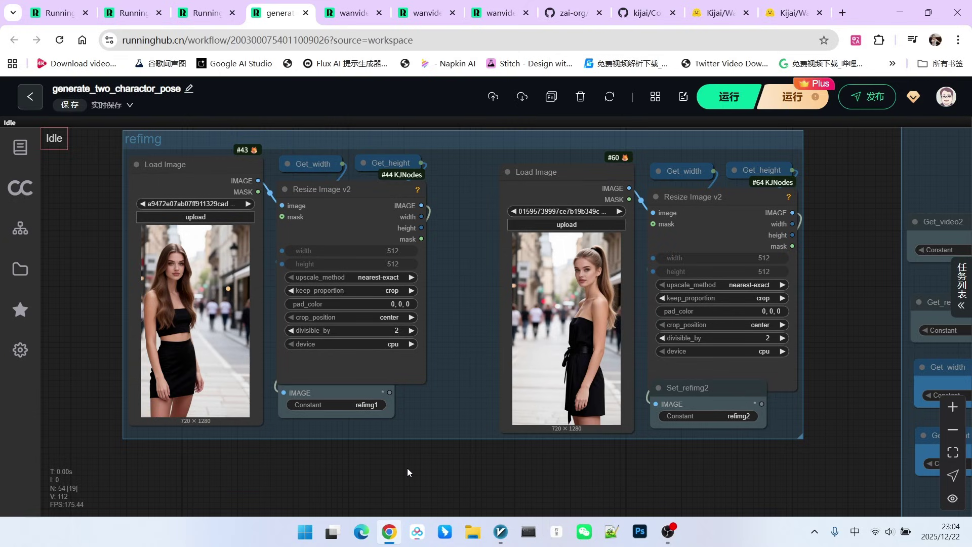
scroll(407, 468, "down", 1)
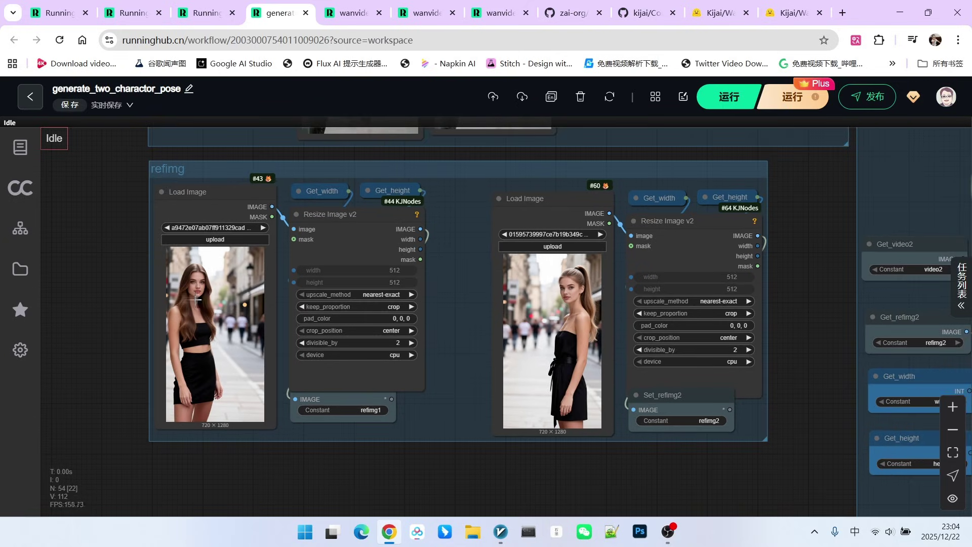
scroll(196, 299, "down", 1)
scroll(274, 296, "up", 1)
left_click(215, 319)
left_click_drag(455, 228, 152, 380)
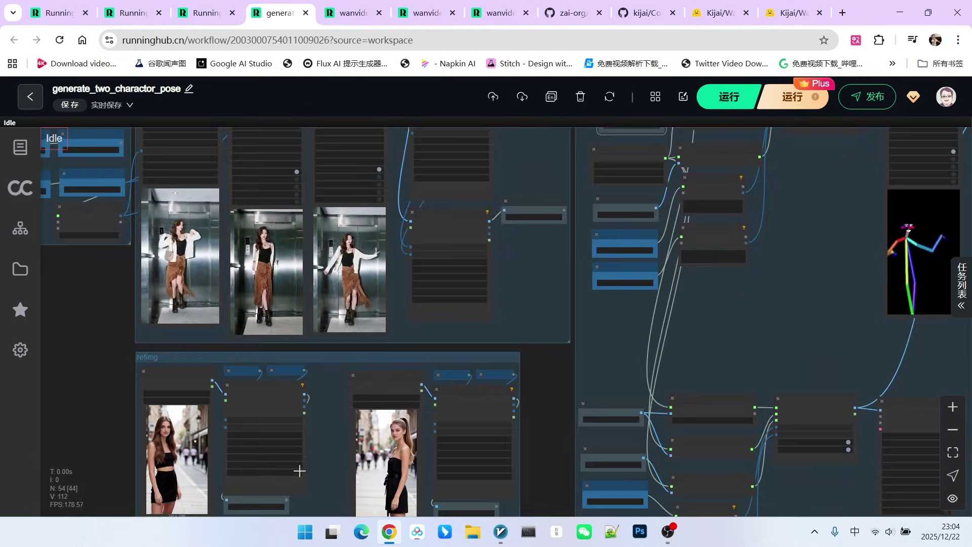
left_click_drag(395, 251, 239, 414)
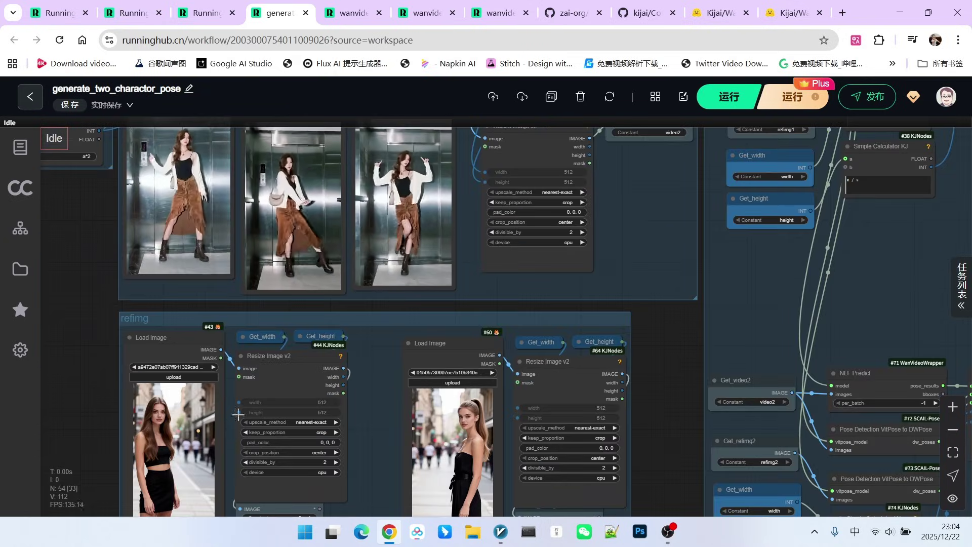
left_click_drag(266, 319, 674, 176)
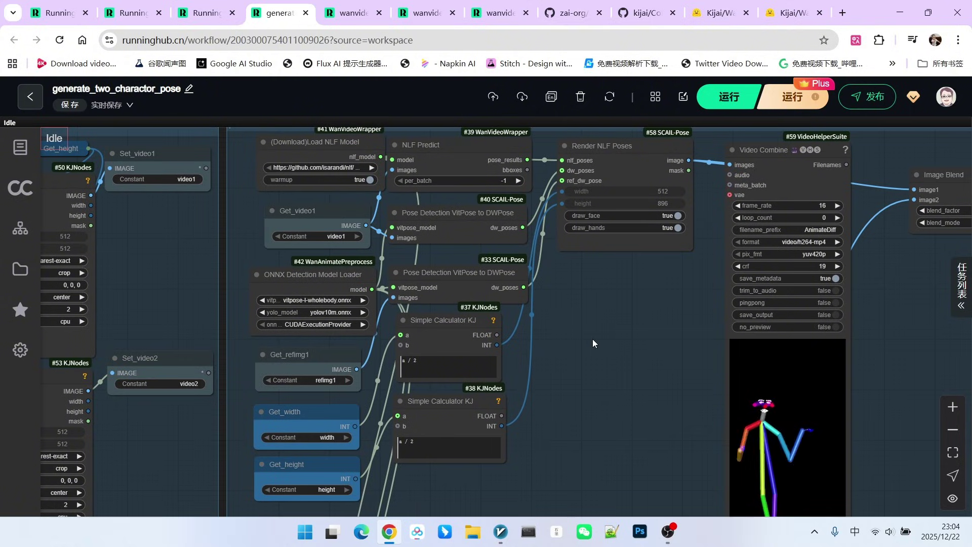
mouse_move(592, 339)
left_mouse_down()
mouse_move(566, 335)
mouse_move(581, 332)
left_mouse_up()
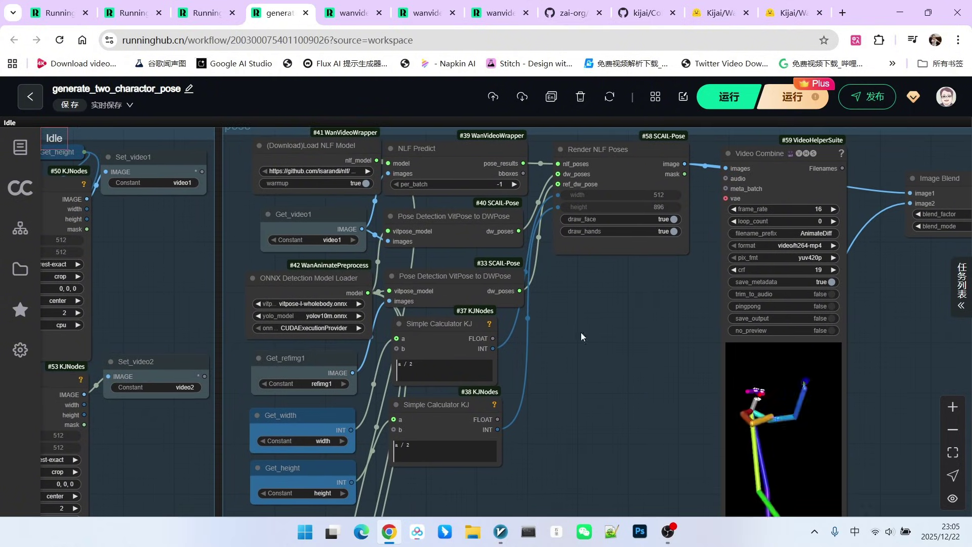
scroll(601, 340, "up", 2)
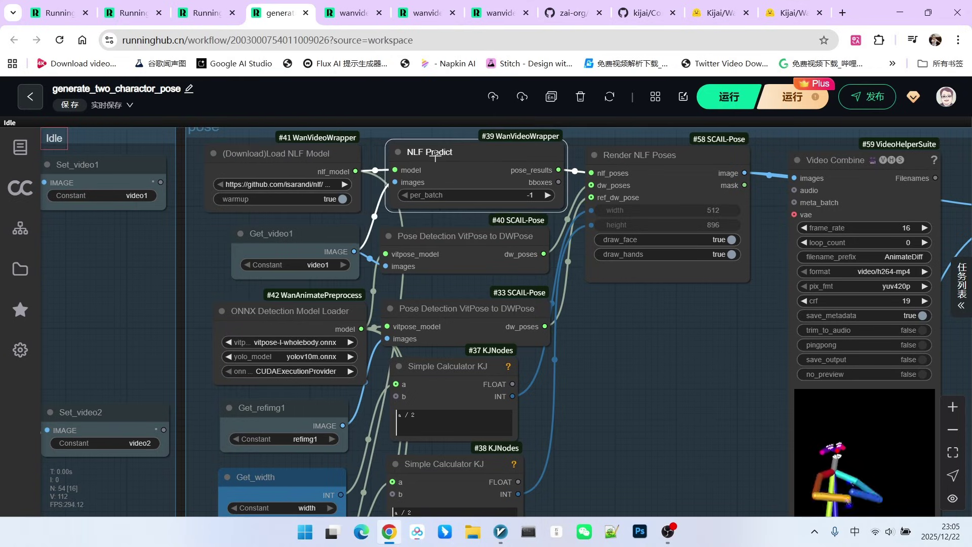
left_click(271, 233)
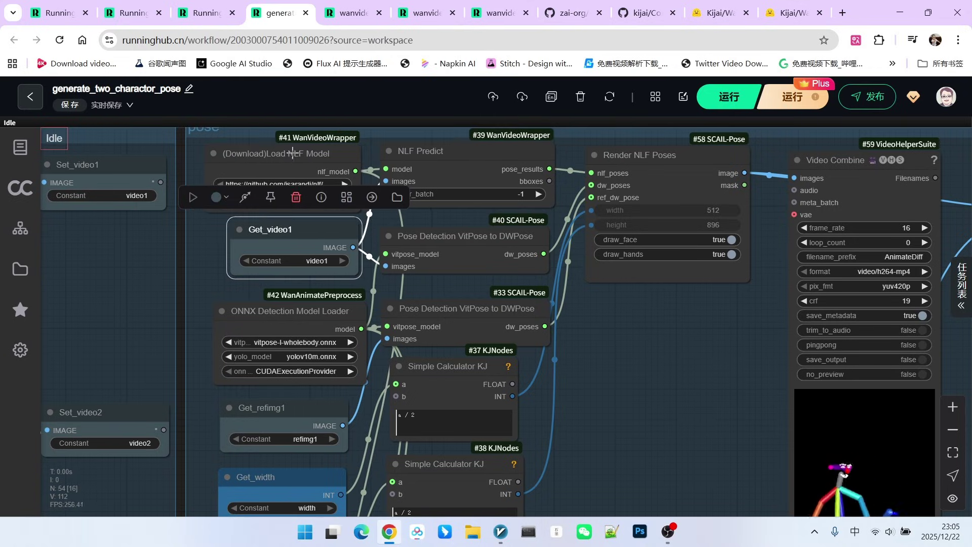
left_click_drag(311, 162, 310, 159)
scroll(552, 153, "up", 1)
left_click(440, 205)
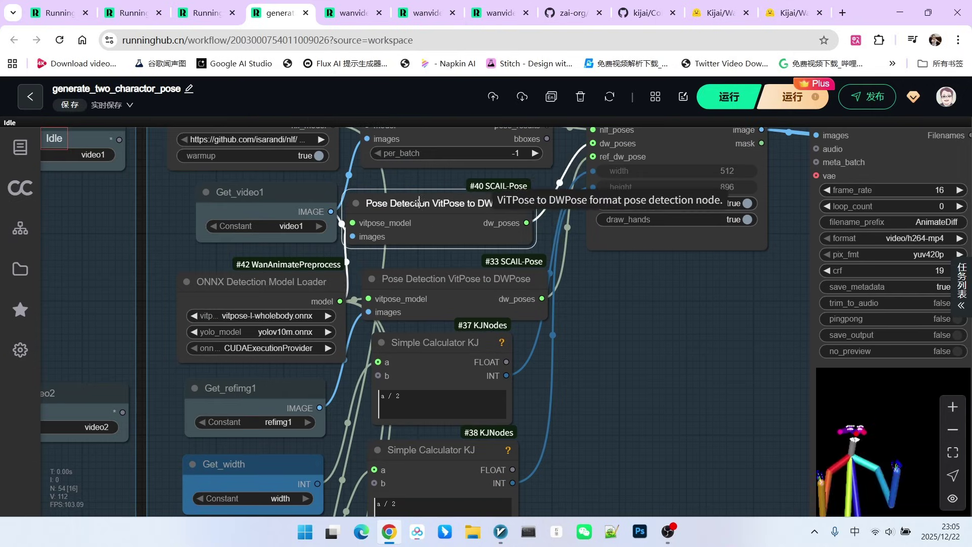
scroll(628, 393, "down", 1)
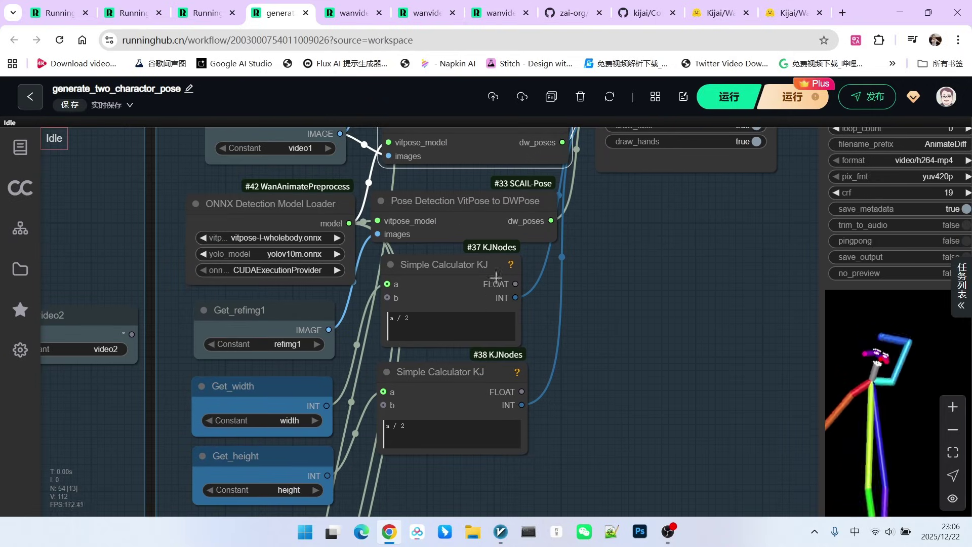
left_click(486, 292)
scroll(516, 266, "down", 2)
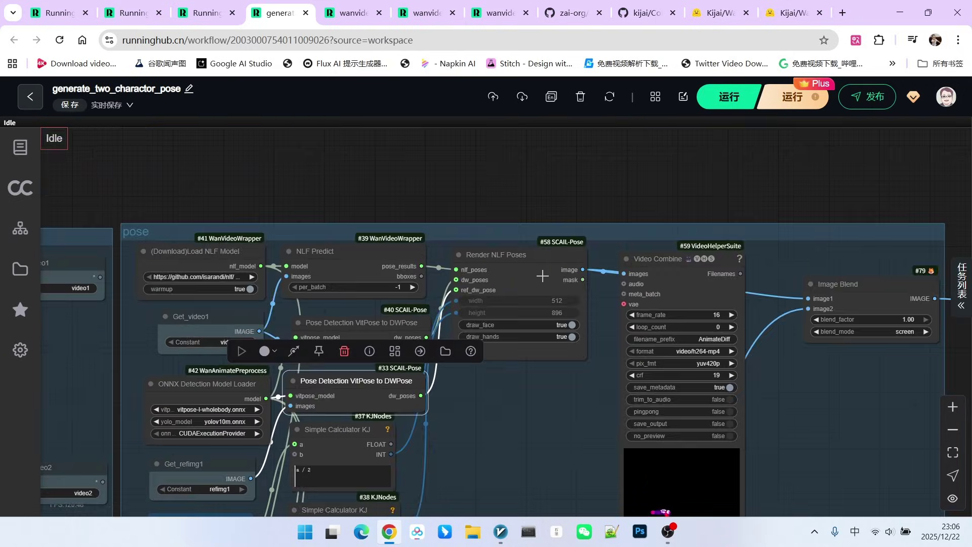
left_click(555, 274)
scroll(554, 273, "up", 2)
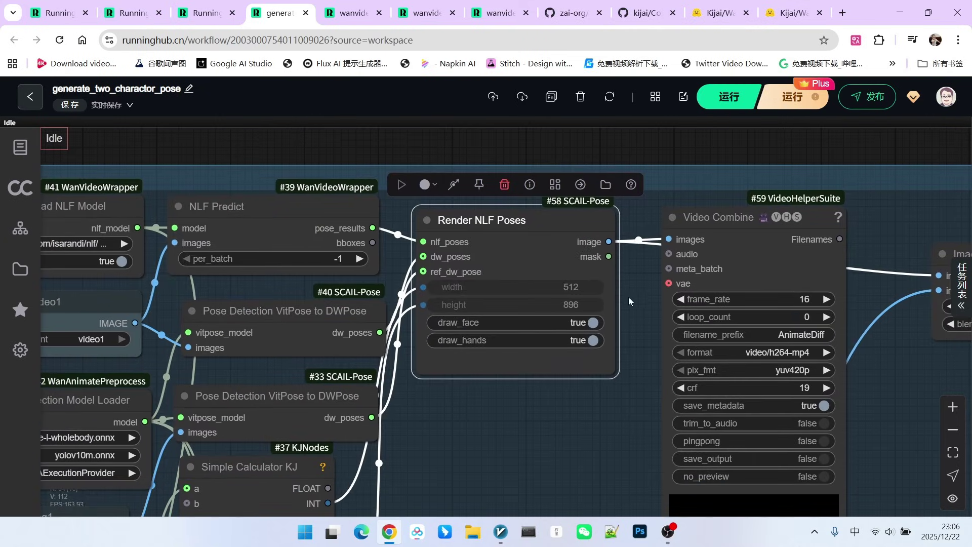
left_click_drag(433, 418, 466, 337)
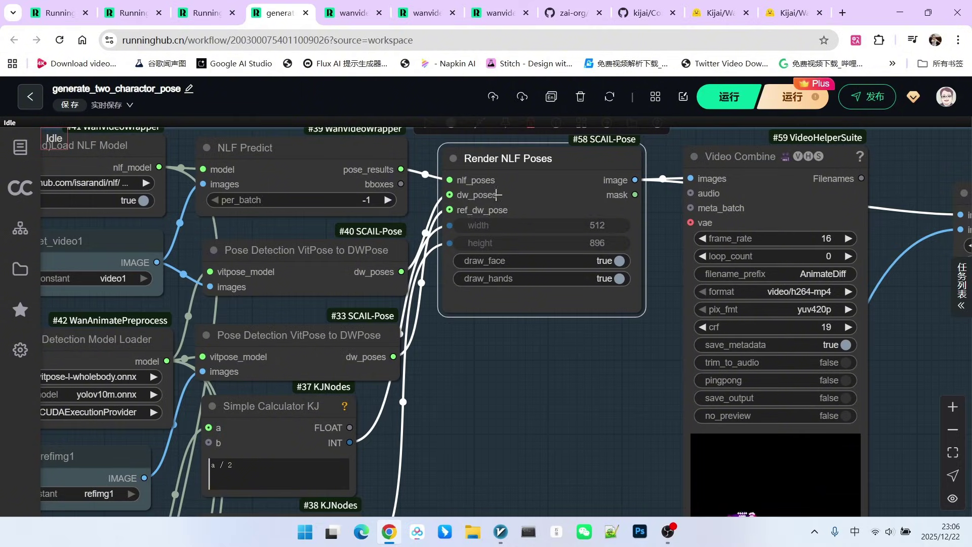
left_click_drag(498, 303, 588, 251)
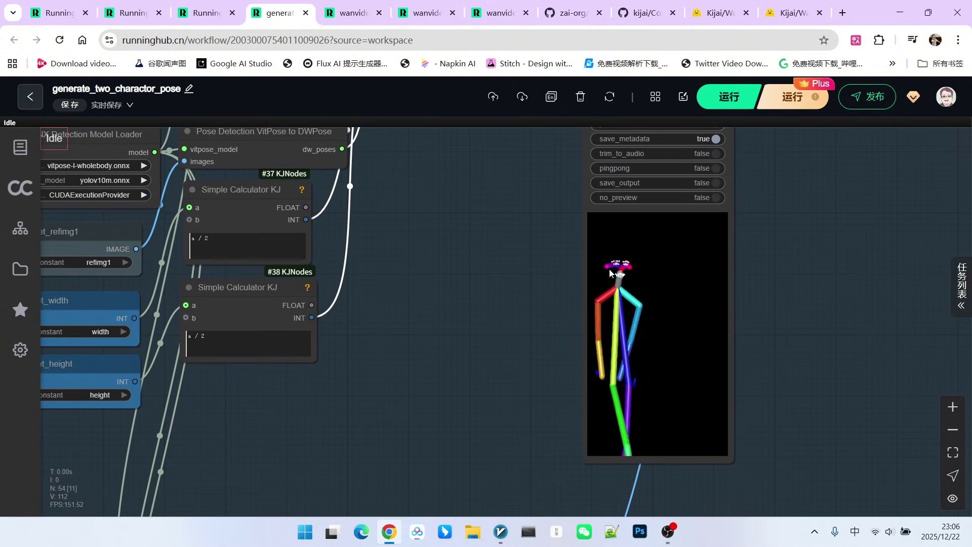
scroll(608, 301, "down", 5)
left_click_drag(456, 380, 273, 417)
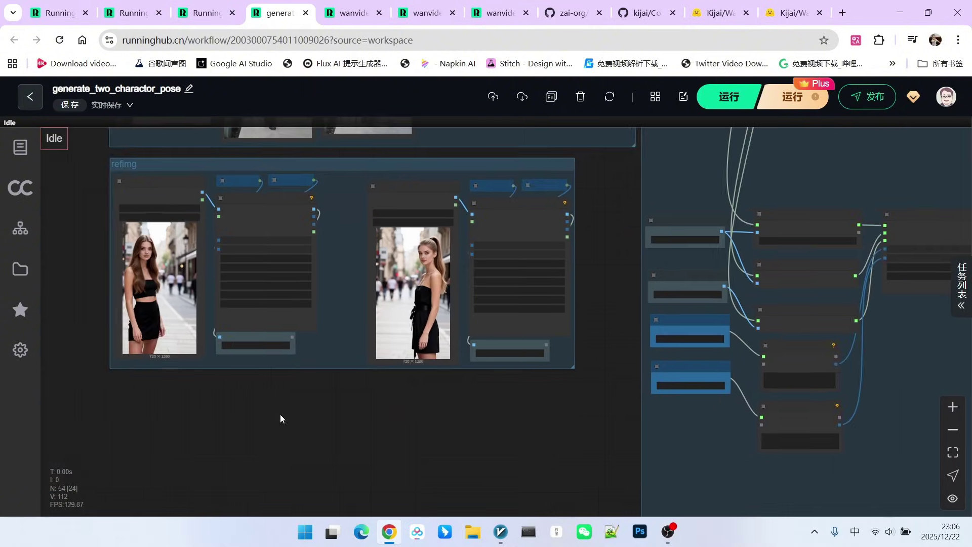
scroll(280, 414, "up", 4)
left_click_drag(304, 341, 553, 284)
scroll(486, 387, "down", 5)
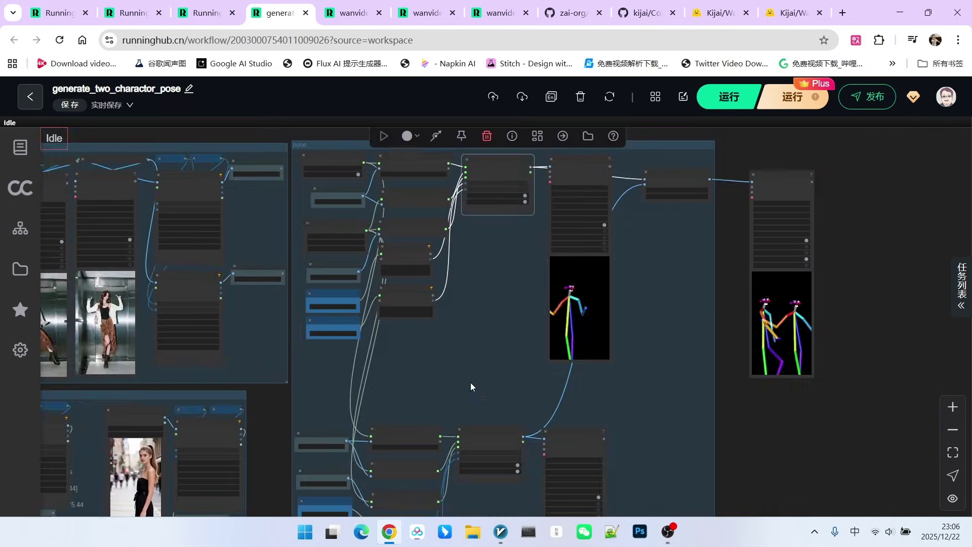
mouse_move(479, 399)
left_mouse_down()
mouse_move(392, 410)
mouse_move(661, 392)
left_mouse_up()
scroll(661, 392, "up", 3)
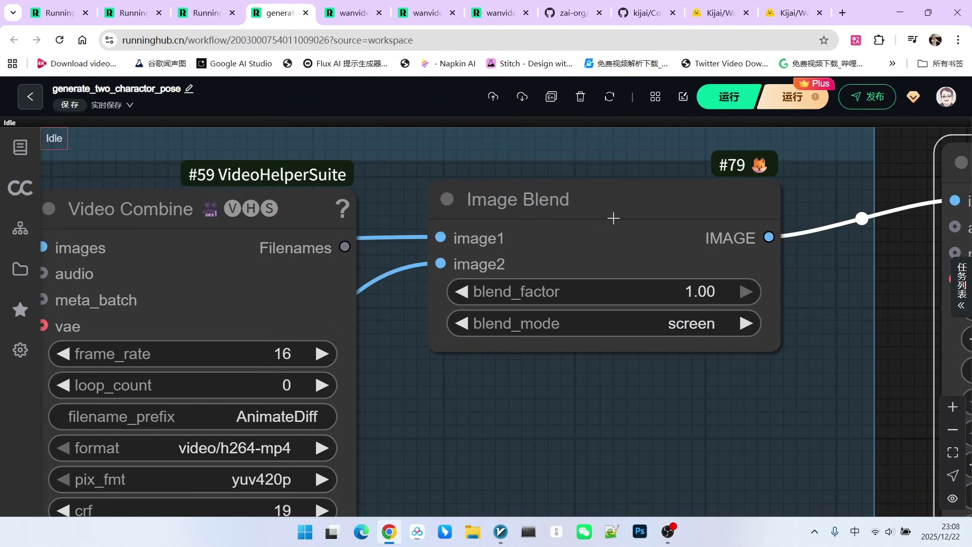
left_click(695, 325)
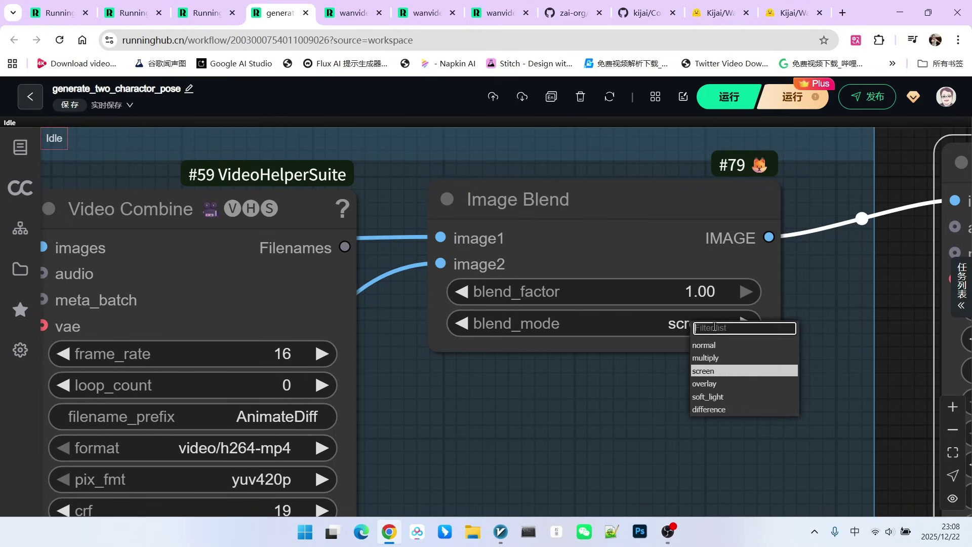
left_click(704, 384)
scroll(681, 336, "down", 5)
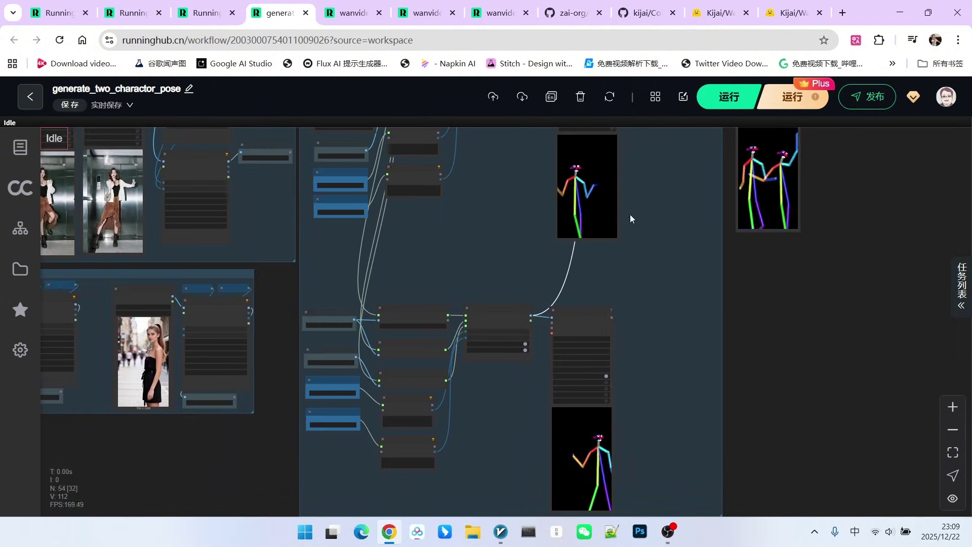
scroll(596, 229, "up", 8)
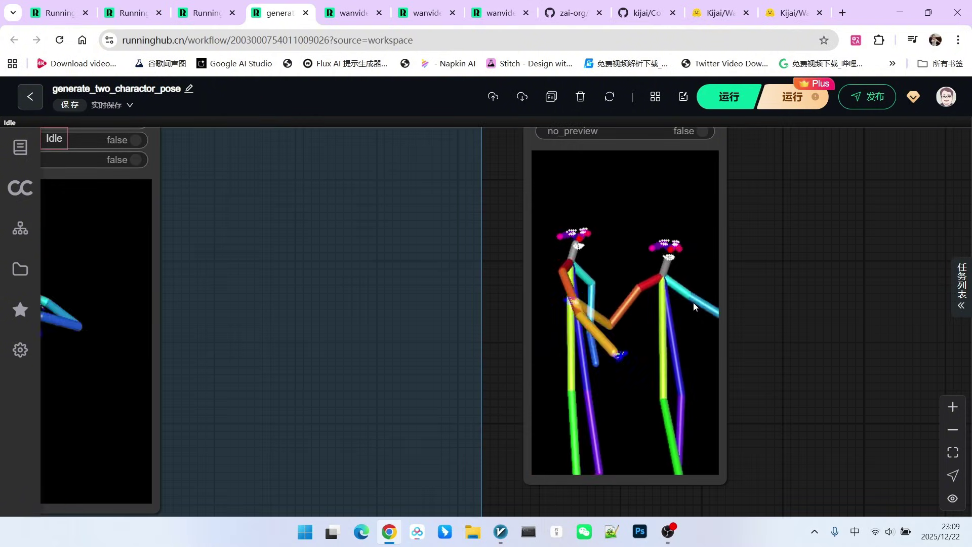
scroll(693, 302, "down", 10)
scroll(881, 264, "up", 3)
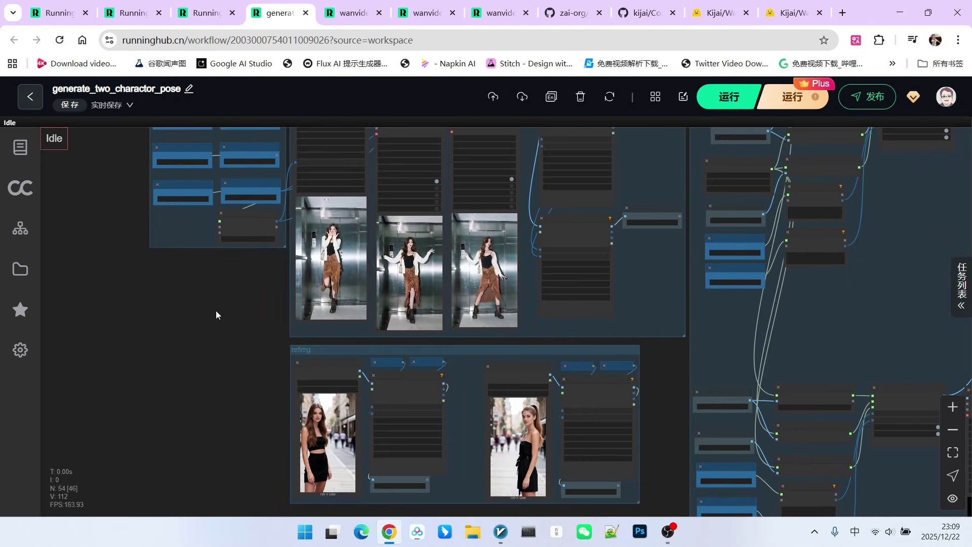
scroll(216, 310, "up", 4)
scroll(211, 344, "up", 3)
scroll(169, 382, "down", 8)
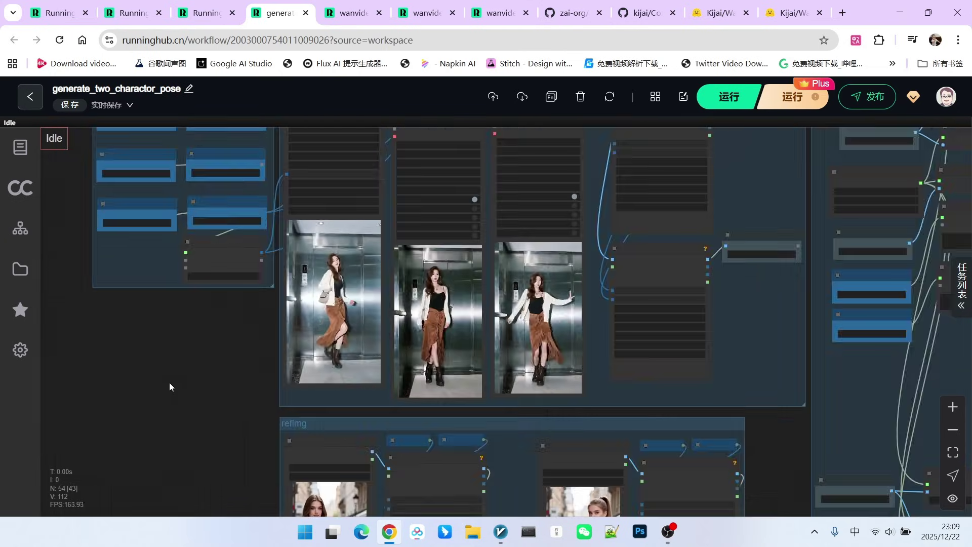
scroll(163, 382, "down", 3)
scroll(162, 387, "down", 2)
Step: Center the full pose graph, then go to wanvideo_SCAIL_pose_control_two_charactors
left_click_drag(159, 385, 228, 319)
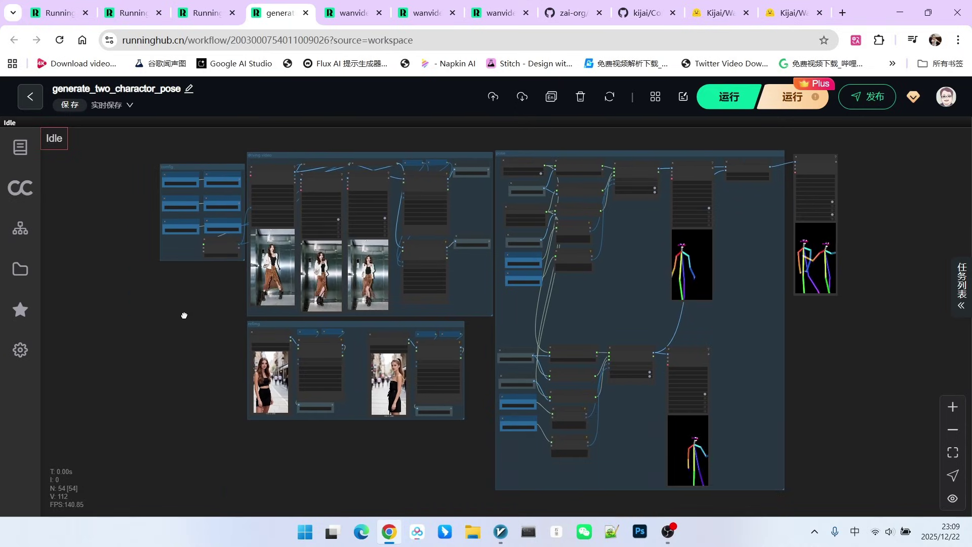
left_click_drag(790, 357, 839, 352)
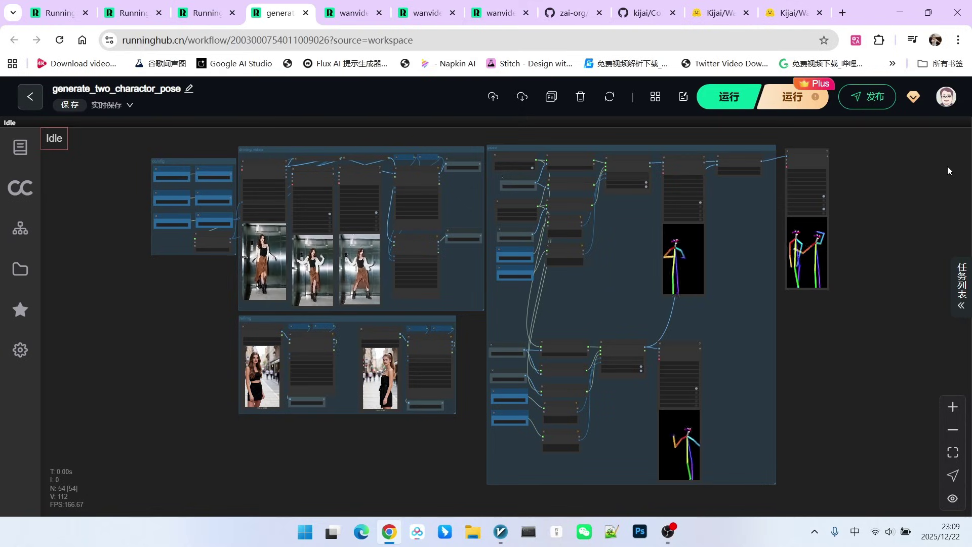
key("ctrl+Tab")
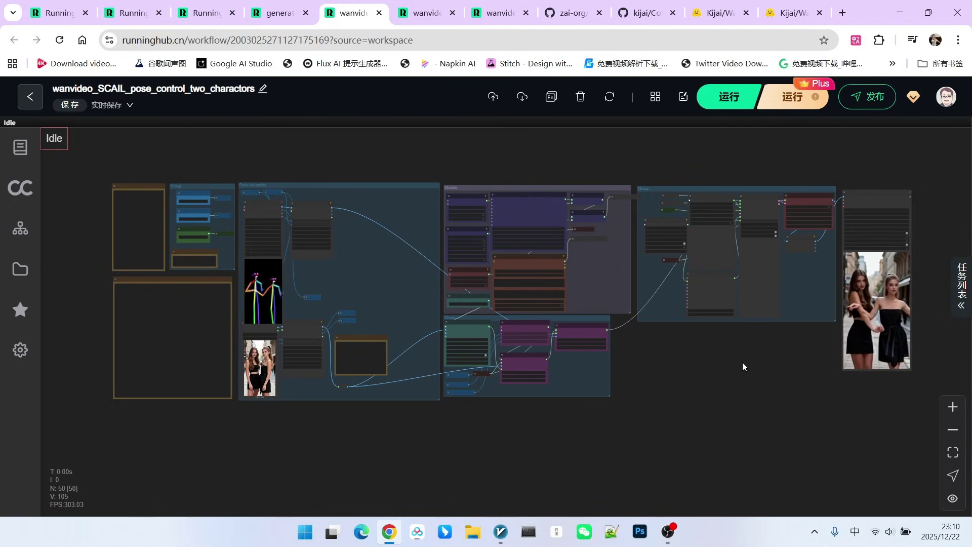
scroll(727, 353, "up", 3)
scroll(811, 293, "up", 3)
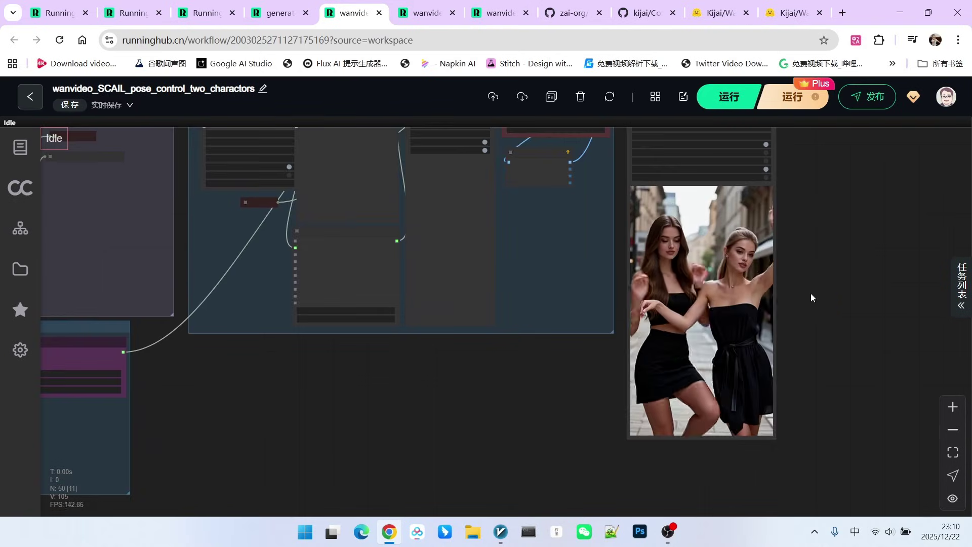
scroll(811, 294, "up", 2)
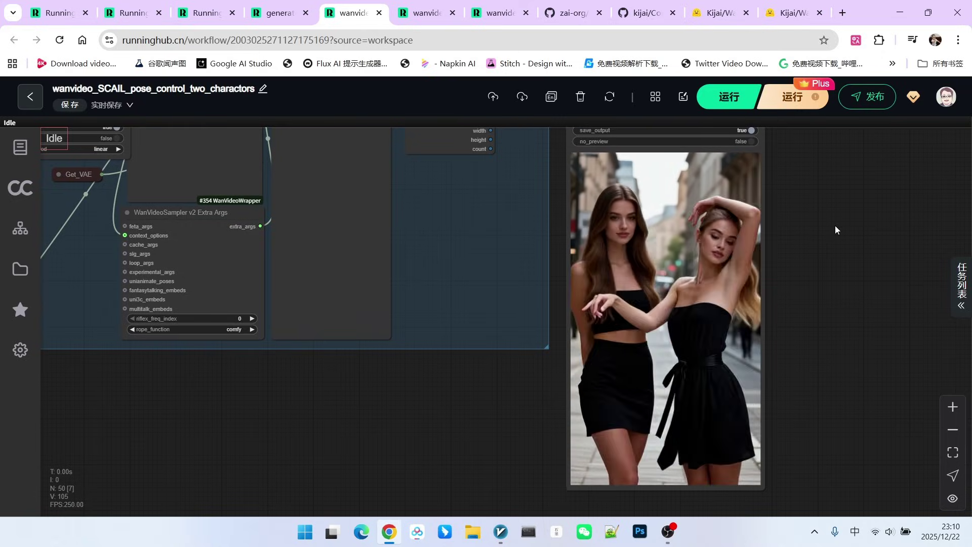
scroll(834, 226, "down", 8)
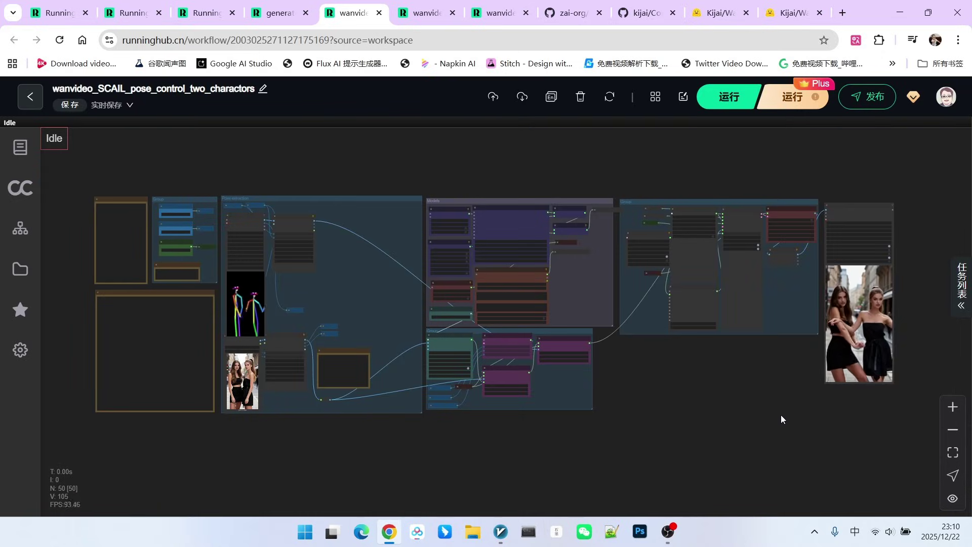